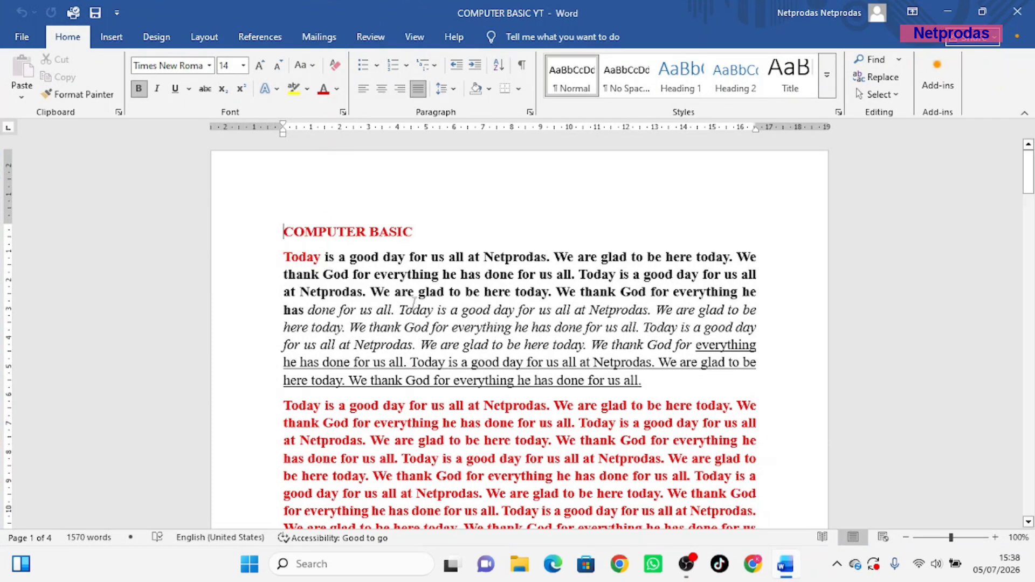
Open the File backstage for the COMPUTER BASIC YT document
{"action": "left_click", "coordinate": [21, 39]}
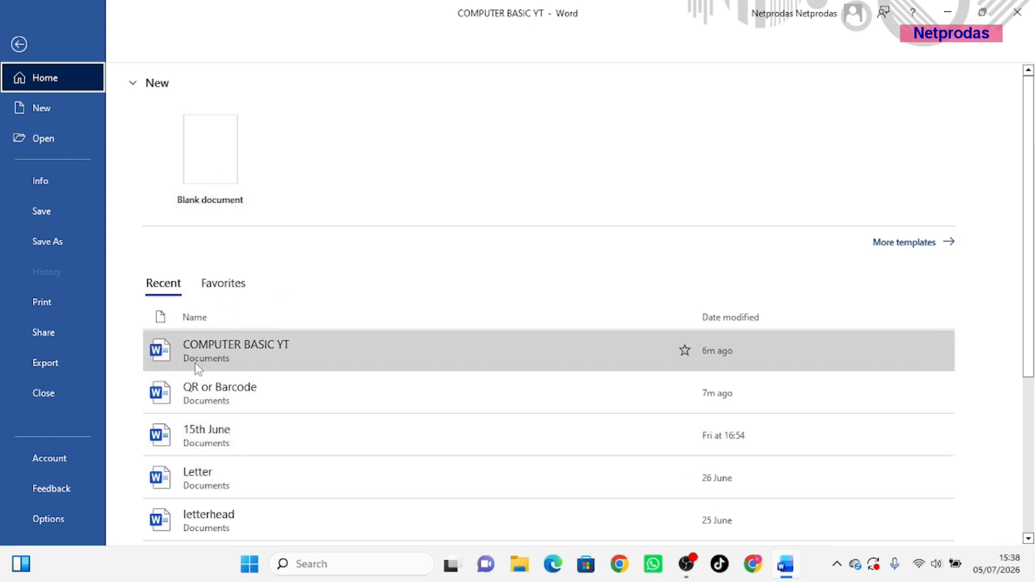
Browse the Favorites and Recent lists, then go to the New page with its Blank document template
{"action": "left_click", "coordinate": [225, 285]}
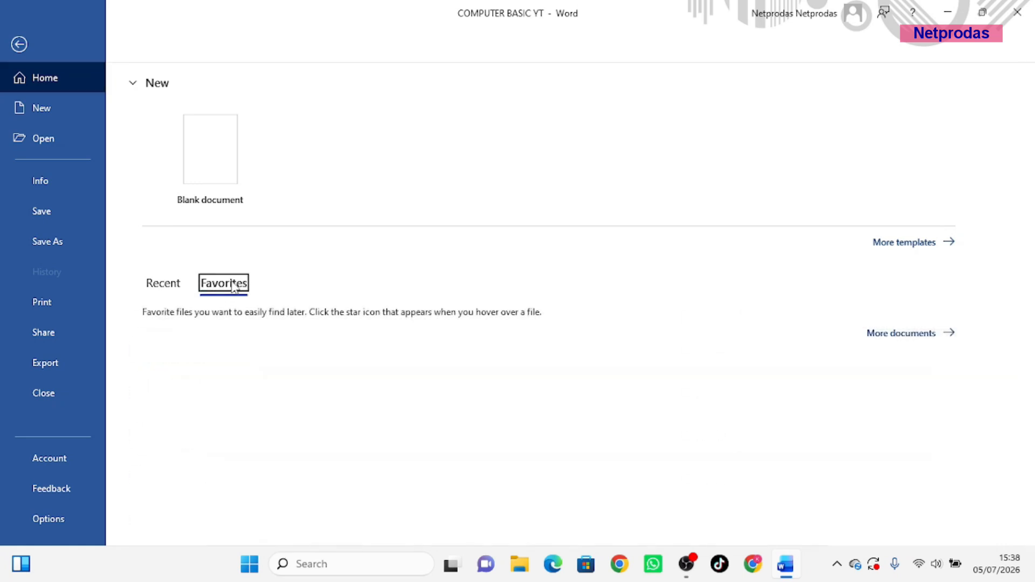
{"action": "left_click", "coordinate": [168, 285]}
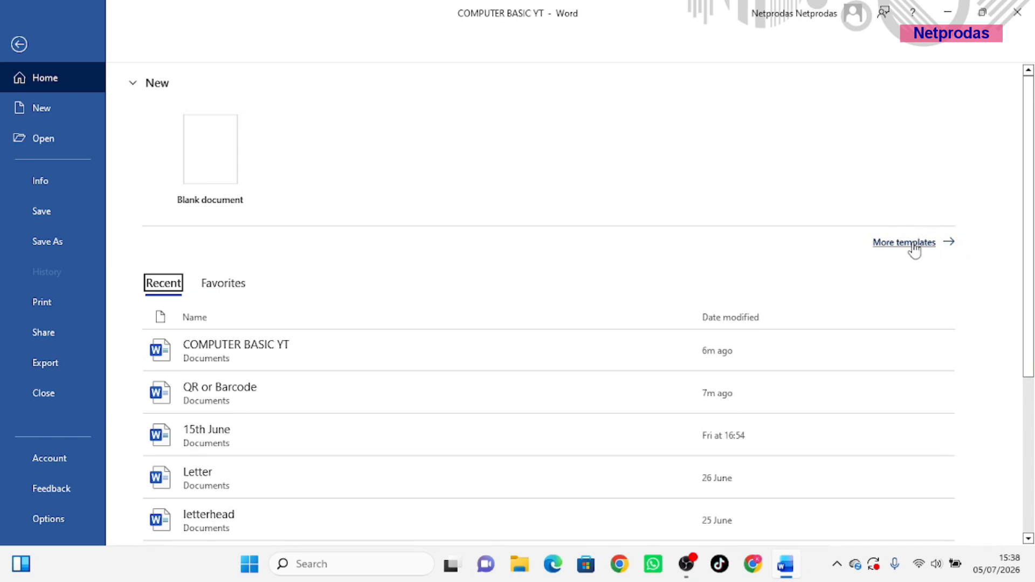
{"action": "left_click", "coordinate": [221, 176]}
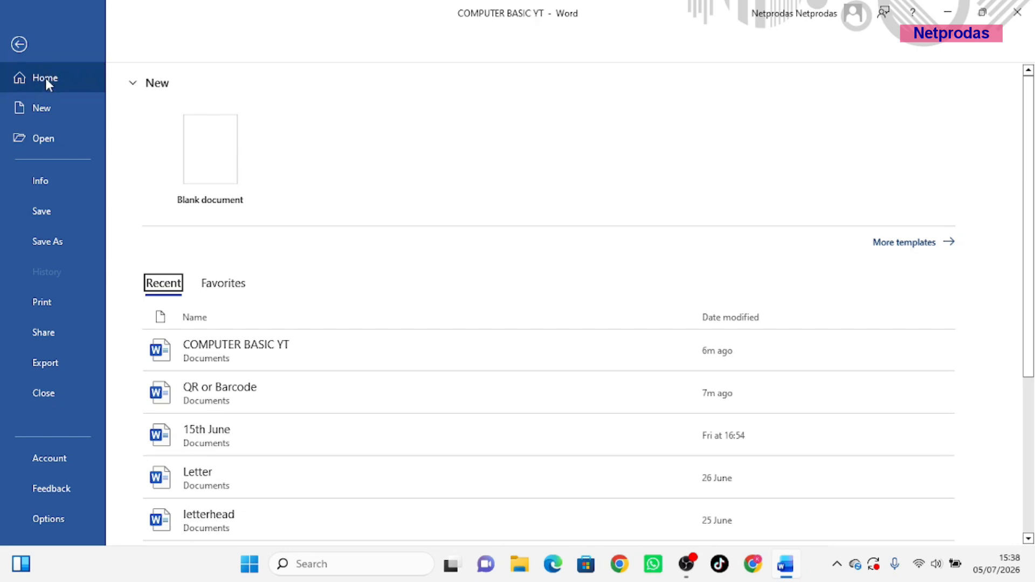
{"action": "left_click", "coordinate": [37, 107]}
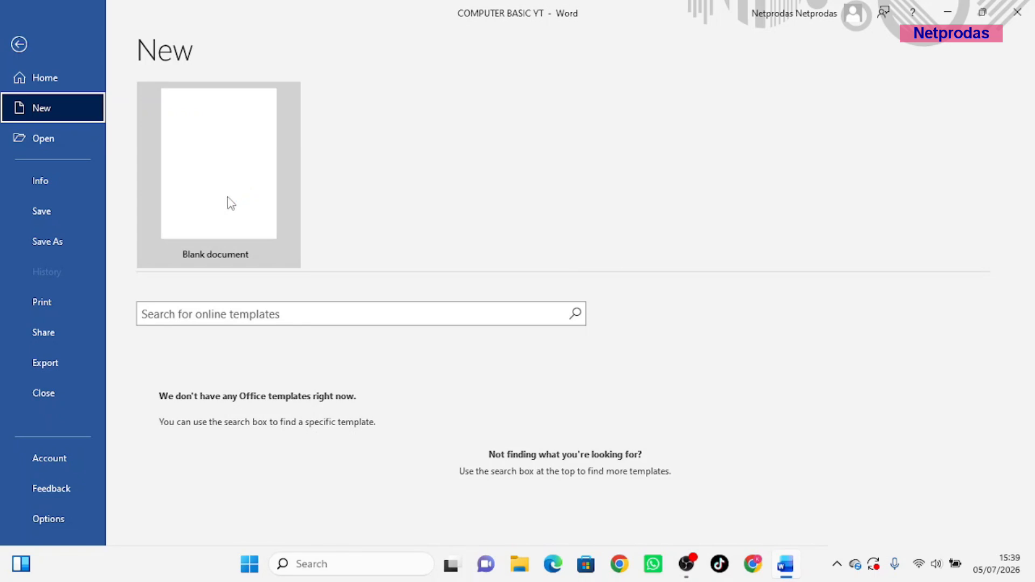
Open the QR or Barcode document from the Open page's recent list
{"action": "left_click", "coordinate": [42, 141]}
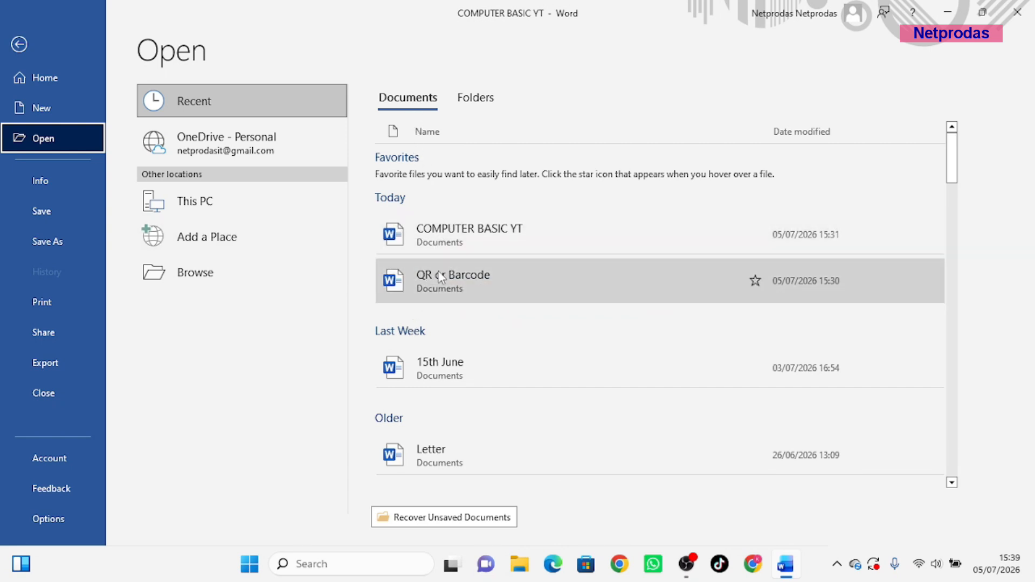
{"action": "left_click", "coordinate": [448, 280]}
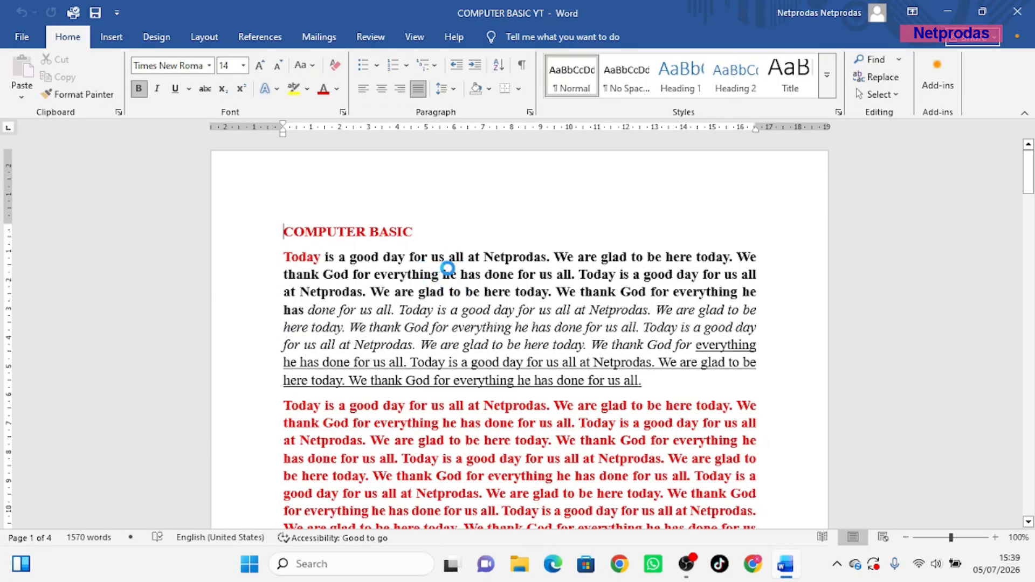
Switch back to COMPUTER BASIC YT and go to its backstage Open page
{"action": "mouse_move", "coordinate": [786, 564]}
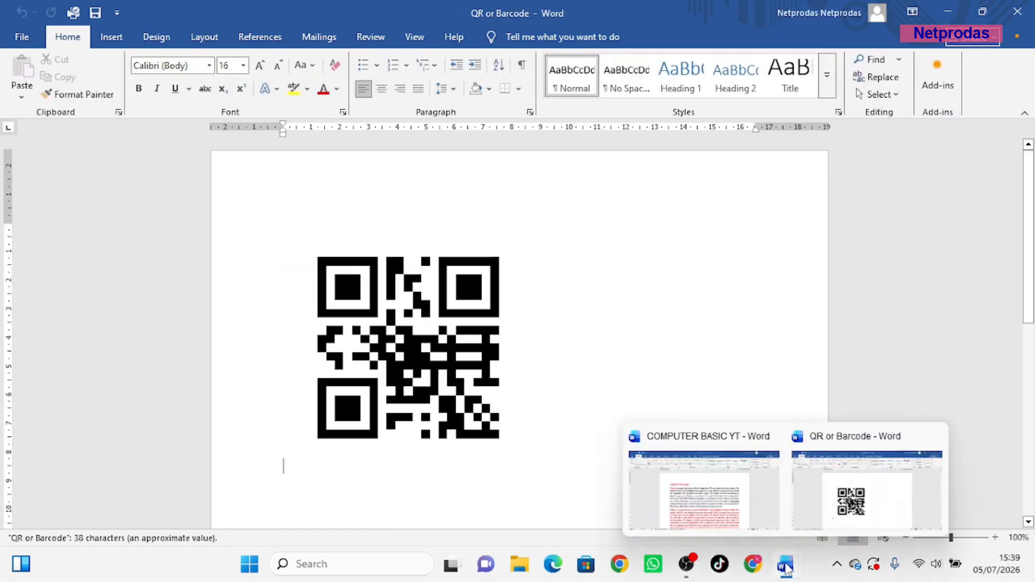
{"action": "left_click", "coordinate": [725, 512]}
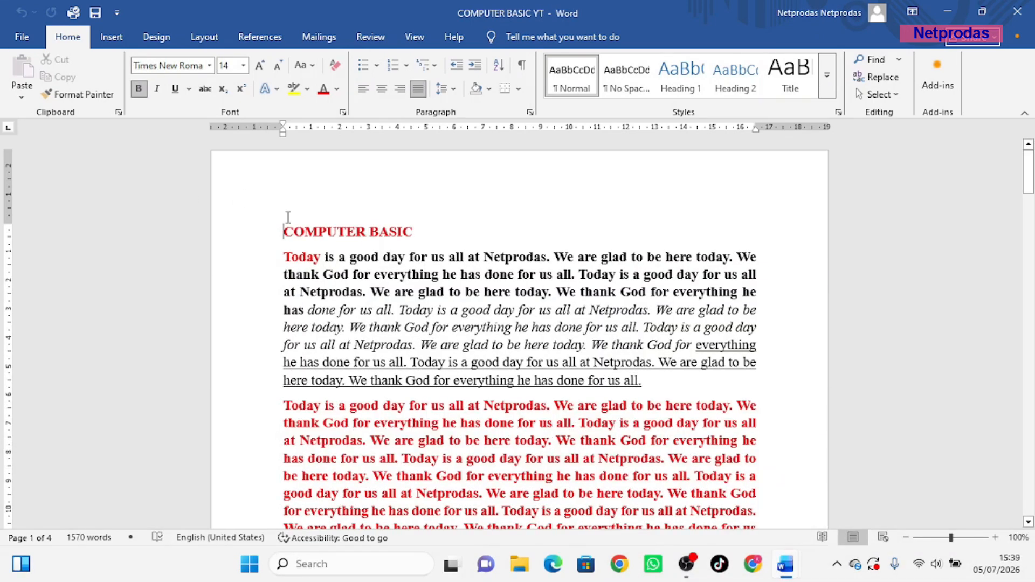
{"action": "left_click", "coordinate": [21, 37]}
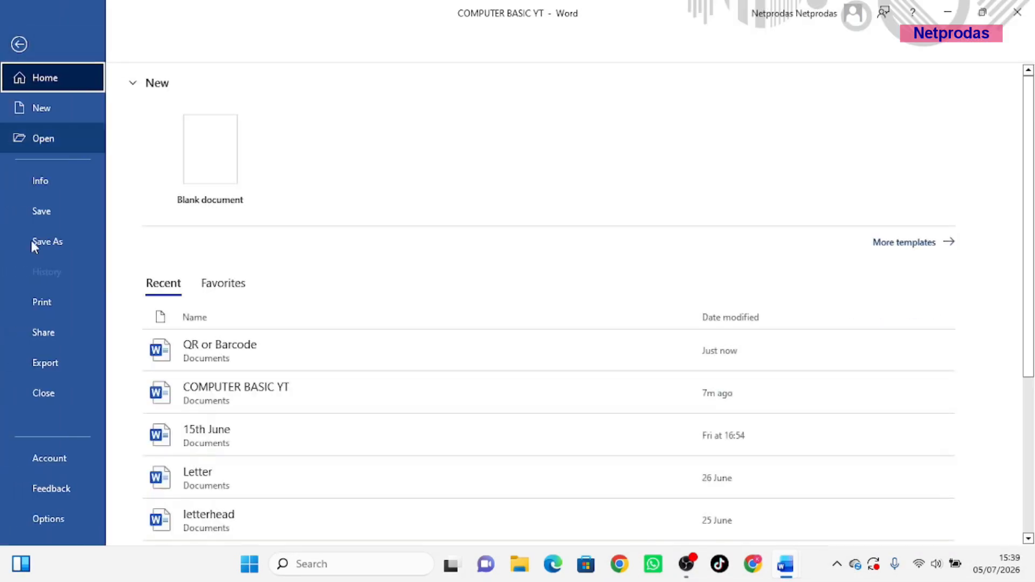
{"action": "left_click", "coordinate": [50, 139]}
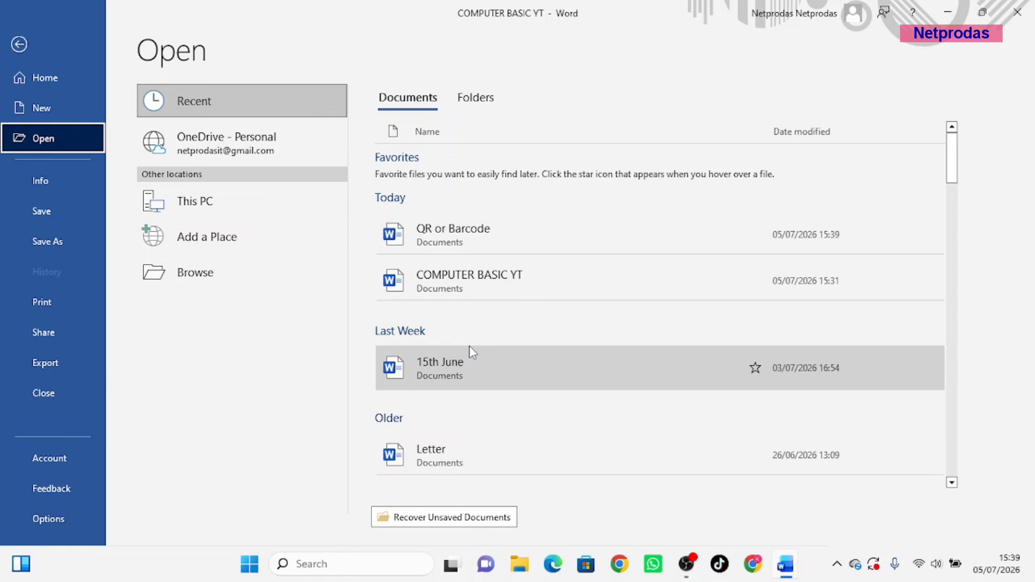
Open the Browse dialog, cancel it, and show the document's Info page
{"action": "left_click", "coordinate": [182, 272]}
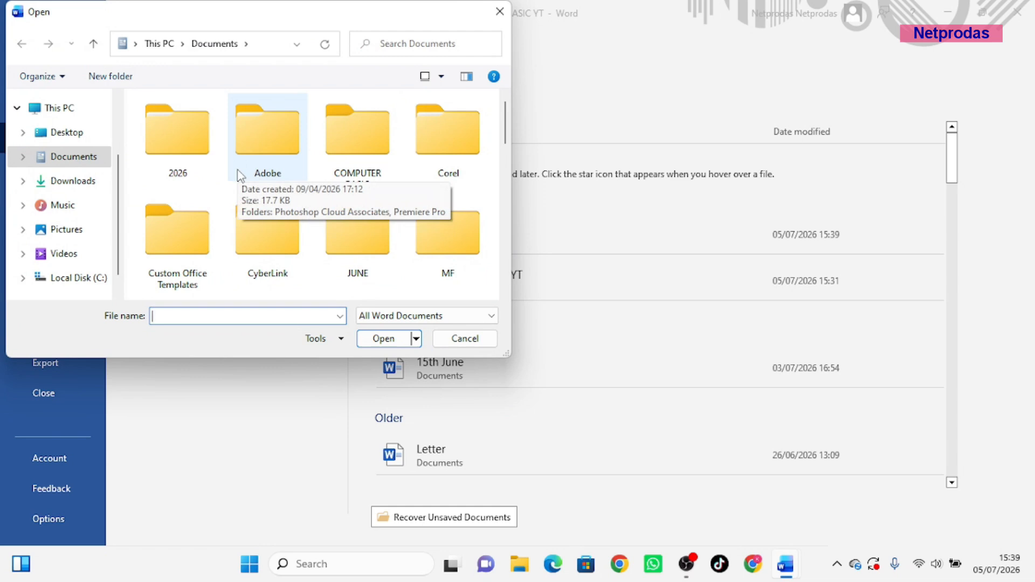
{"action": "left_click", "coordinate": [500, 9]}
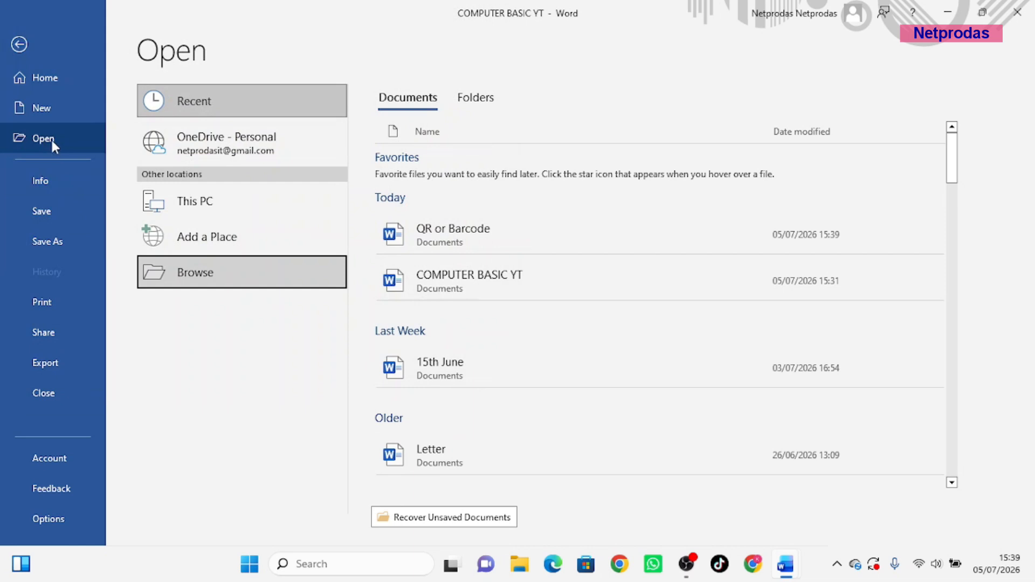
{"action": "left_click", "coordinate": [44, 184]}
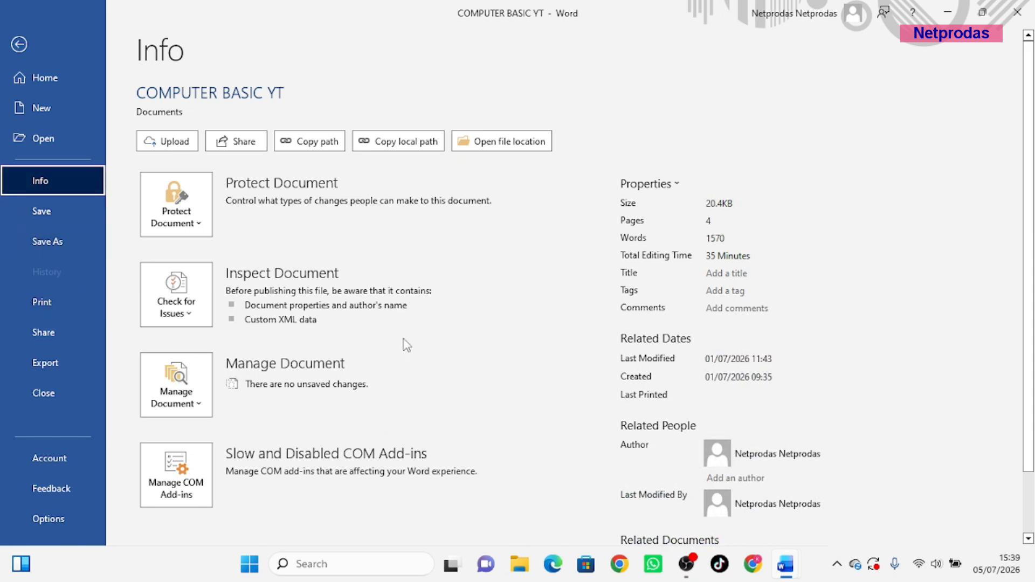
Encrypt COMPUTER BASIC YT with a password via Protect Document, entering and confirming it
{"action": "left_click", "coordinate": [179, 203]}
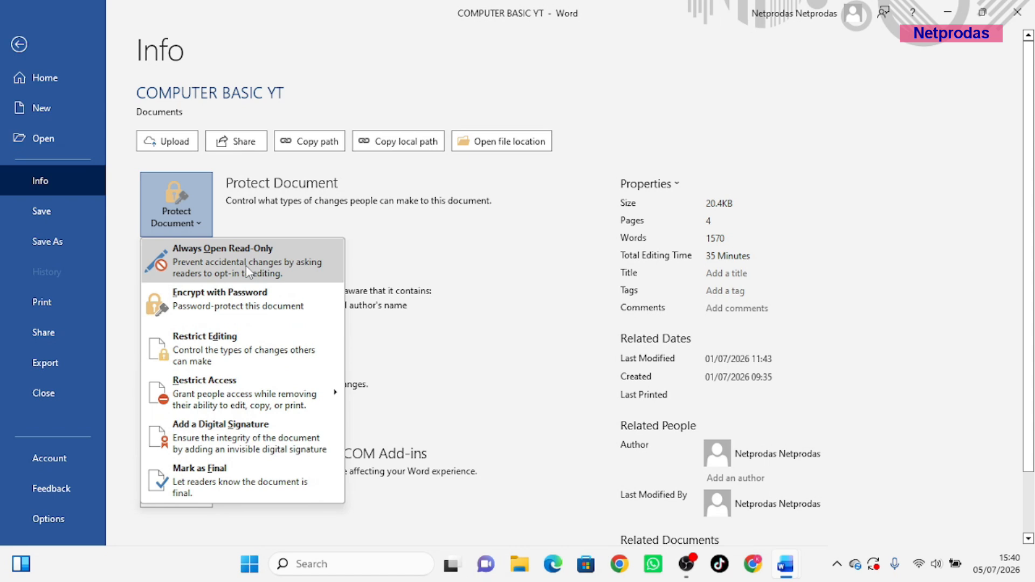
{"action": "left_click", "coordinate": [223, 306]}
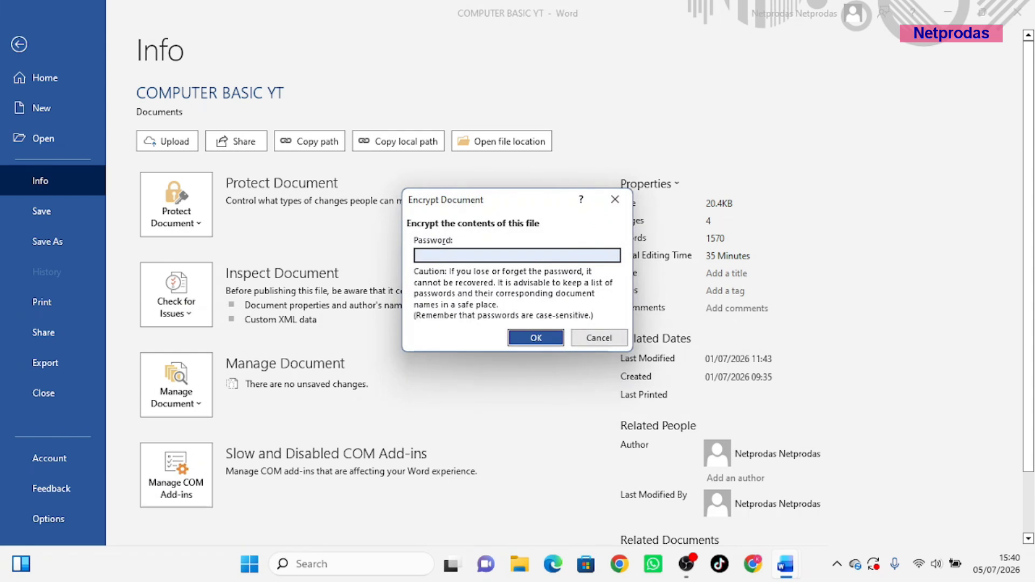
{"action": "left_click", "coordinate": [522, 338]}
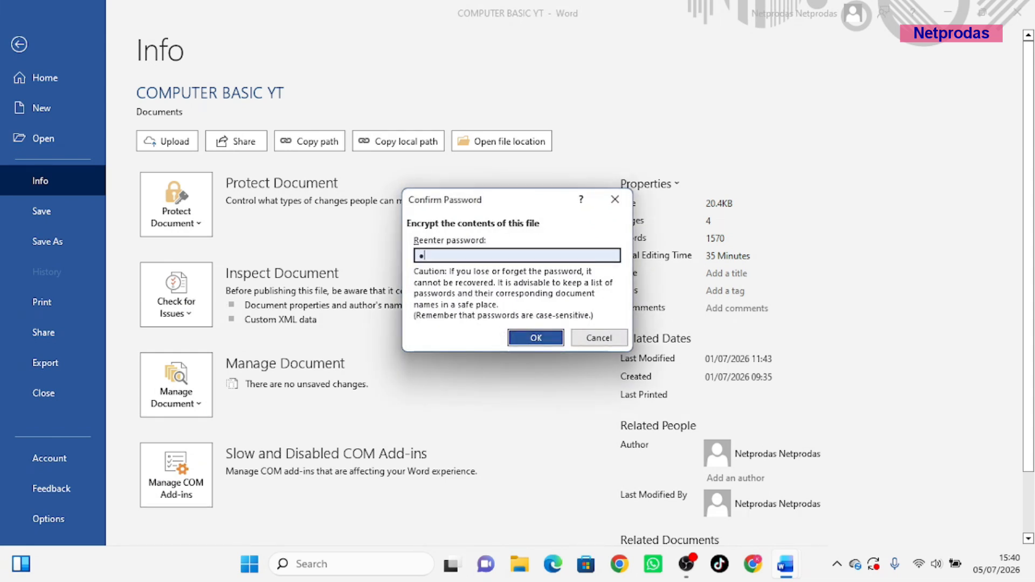
{"action": "left_click", "coordinate": [536, 339]}
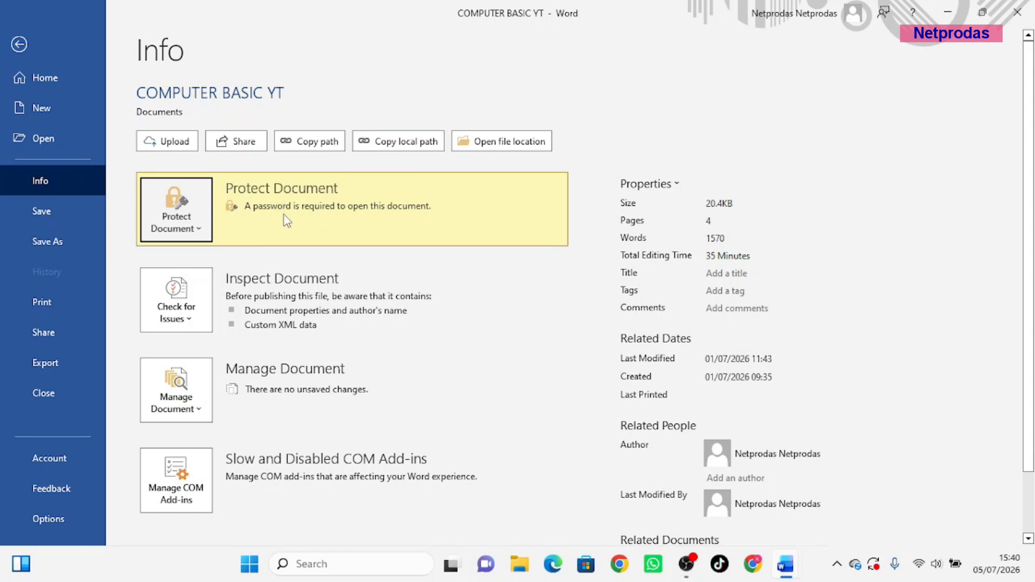
Clear the encryption password, then bring up the Restrict Editing pane
{"action": "left_click", "coordinate": [184, 221]}
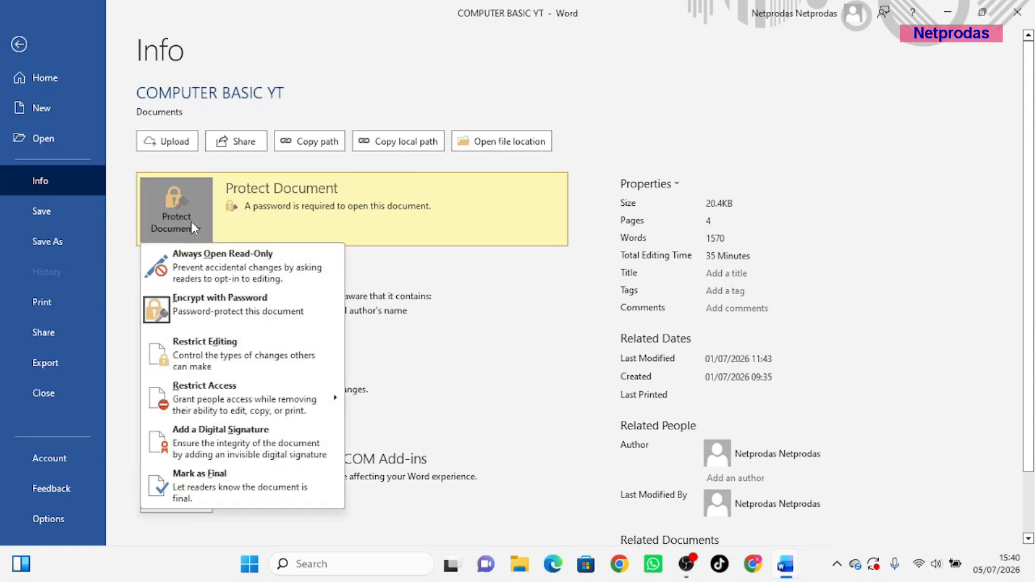
{"action": "left_click", "coordinate": [202, 324]}
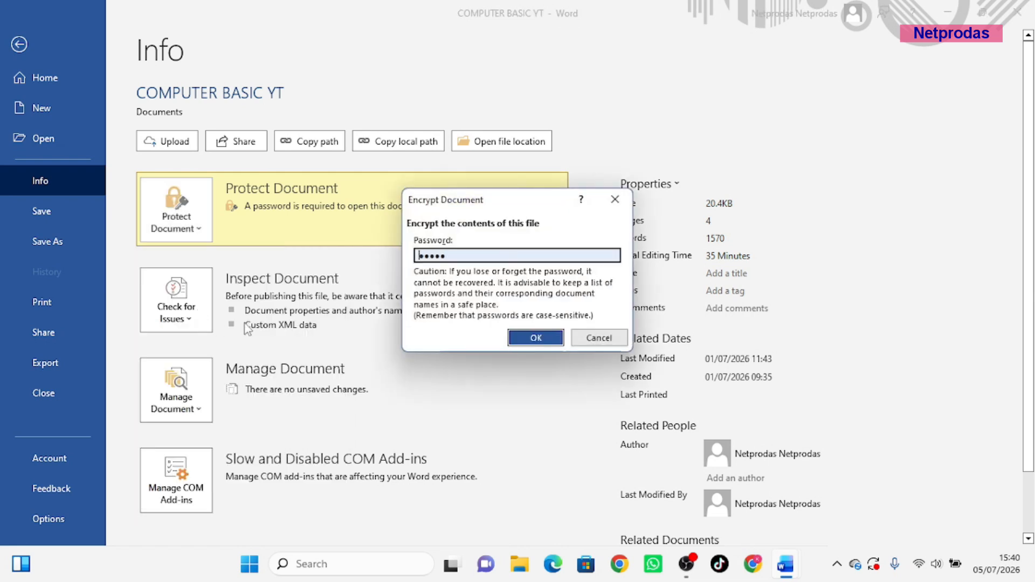
{"action": "left_click_drag", "start_coordinate": [451, 259], "coordinate": [416, 257]}
{"action": "key", "text": "BackSpace"}
{"action": "left_click", "coordinate": [535, 337]}
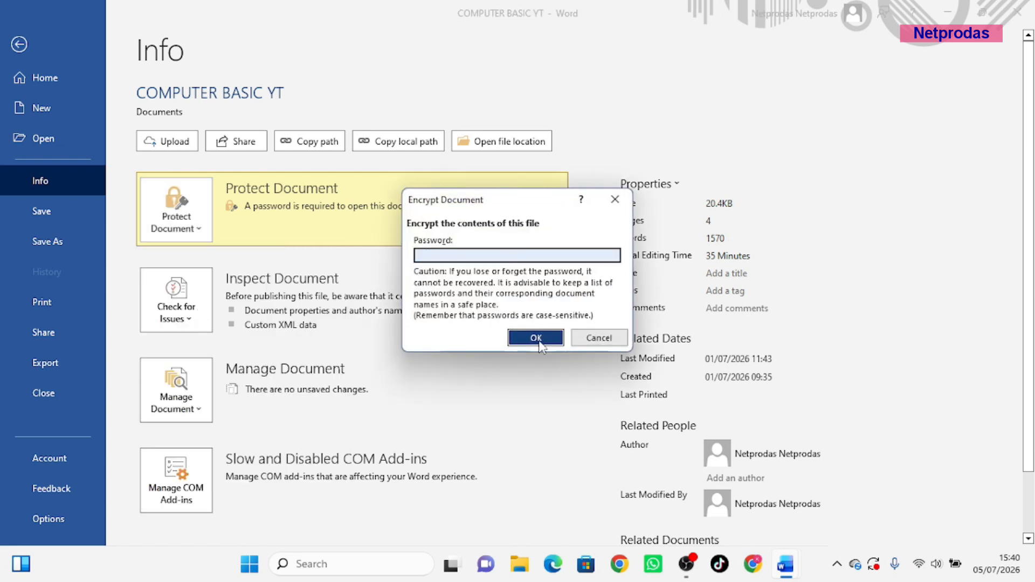
{"action": "left_click", "coordinate": [188, 212]}
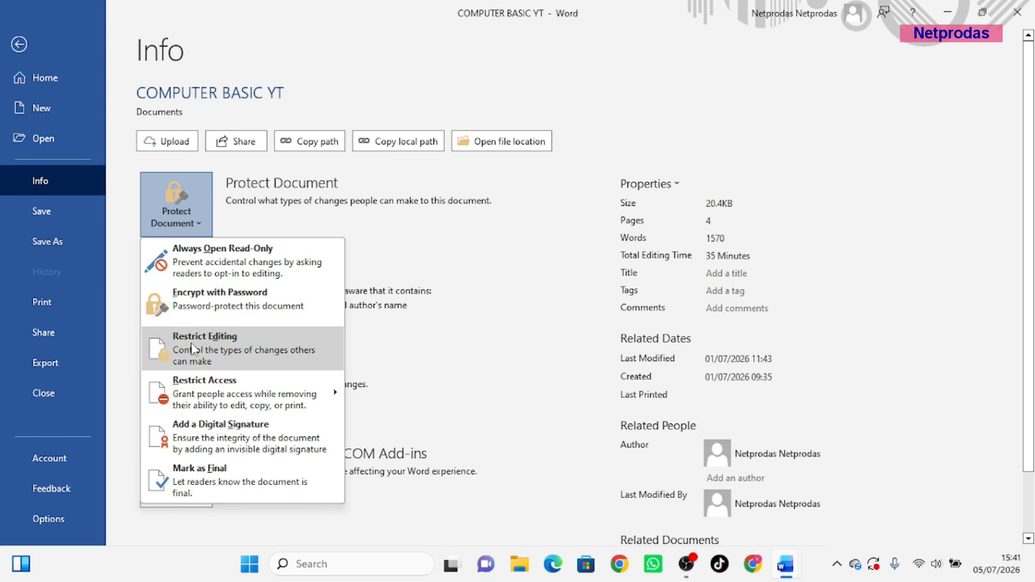
{"action": "left_click", "coordinate": [203, 351]}
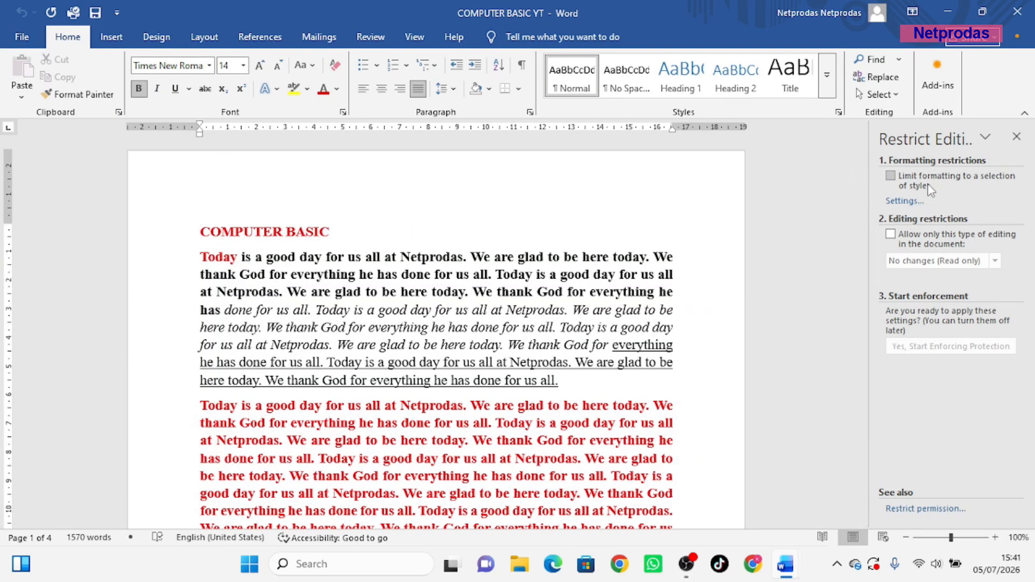
Enforce read-only (No changes) editing with Everyone as an exception, protected by a password
{"action": "left_click", "coordinate": [890, 176]}
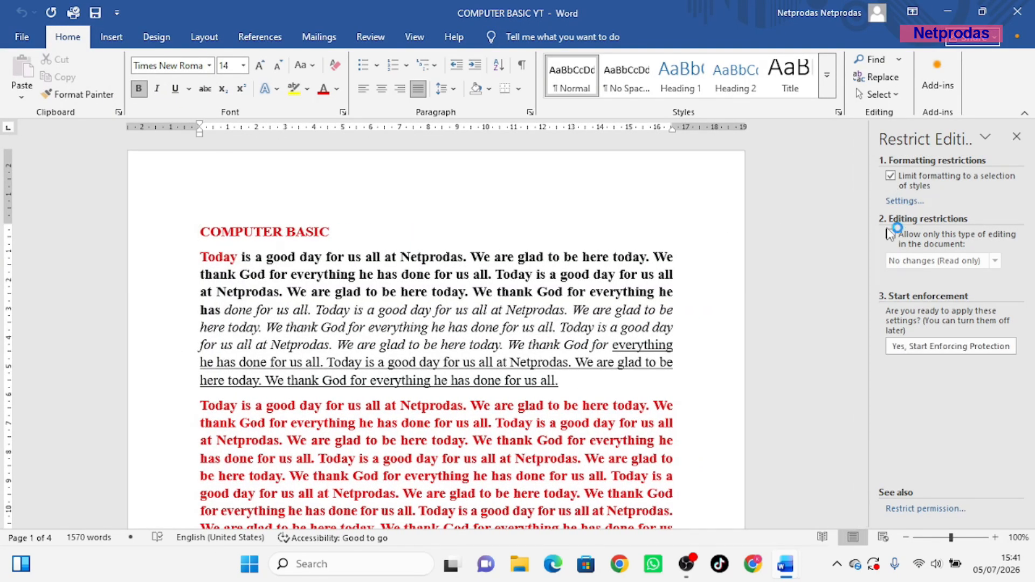
{"action": "left_click", "coordinate": [890, 235]}
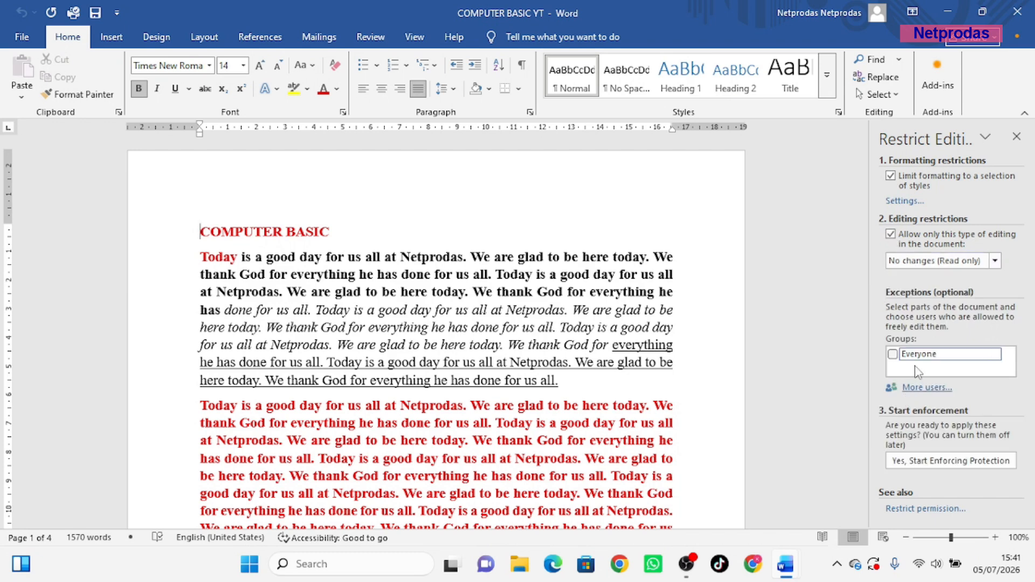
{"action": "left_click", "coordinate": [892, 356]}
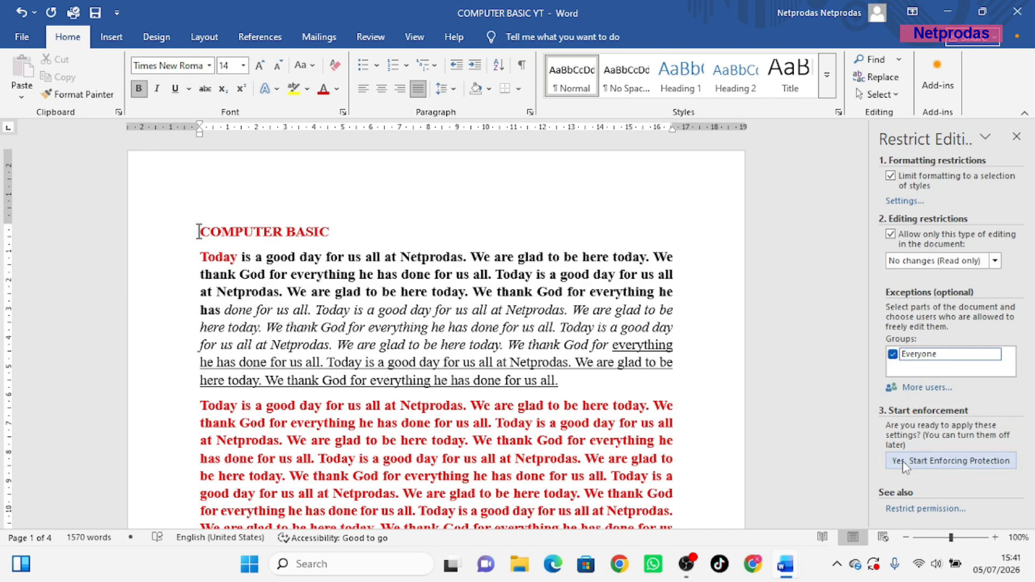
{"action": "left_click", "coordinate": [938, 464]}
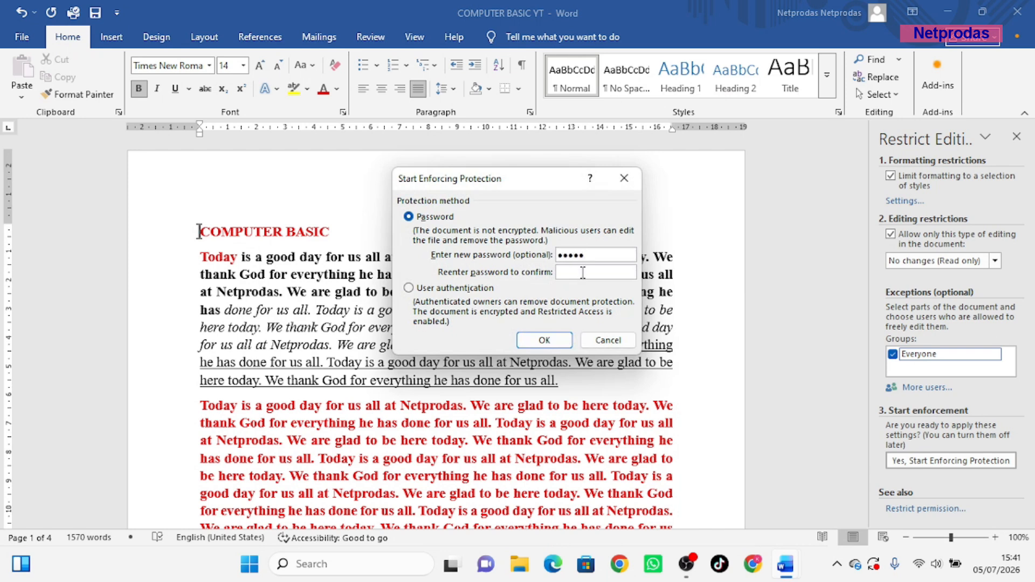
{"action": "type", "text": "12"}
{"action": "left_click", "coordinate": [544, 341]}
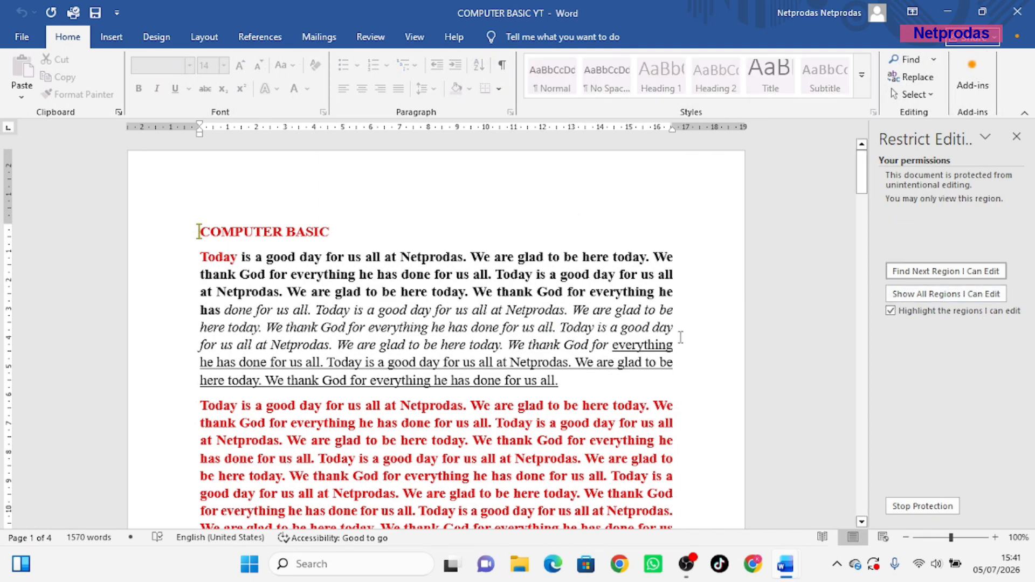
Confirm the text is locked, fail to stop protection without a password, and close the pane
{"action": "key", "text": "BackSpace"}
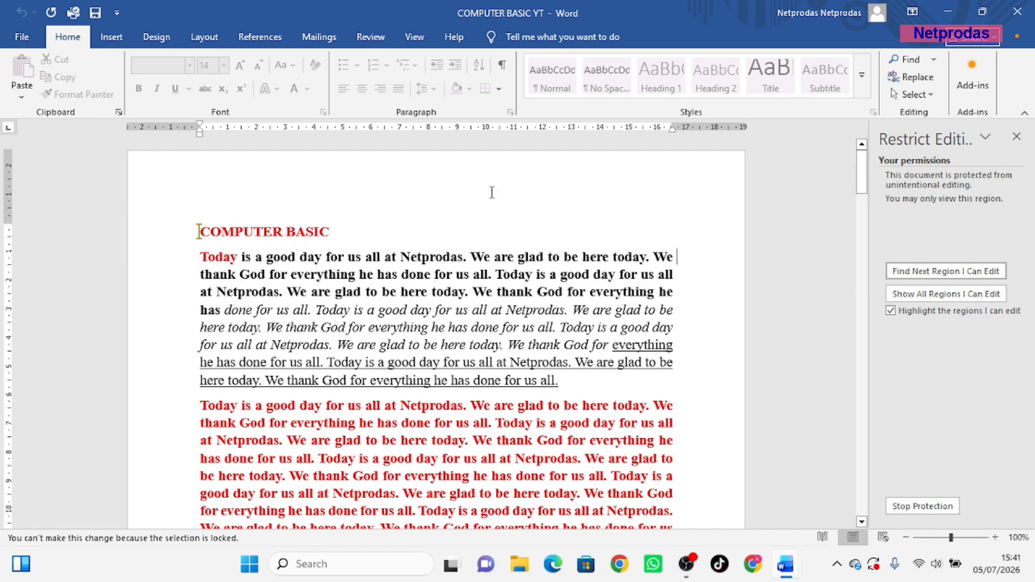
{"action": "left_click", "coordinate": [920, 507]}
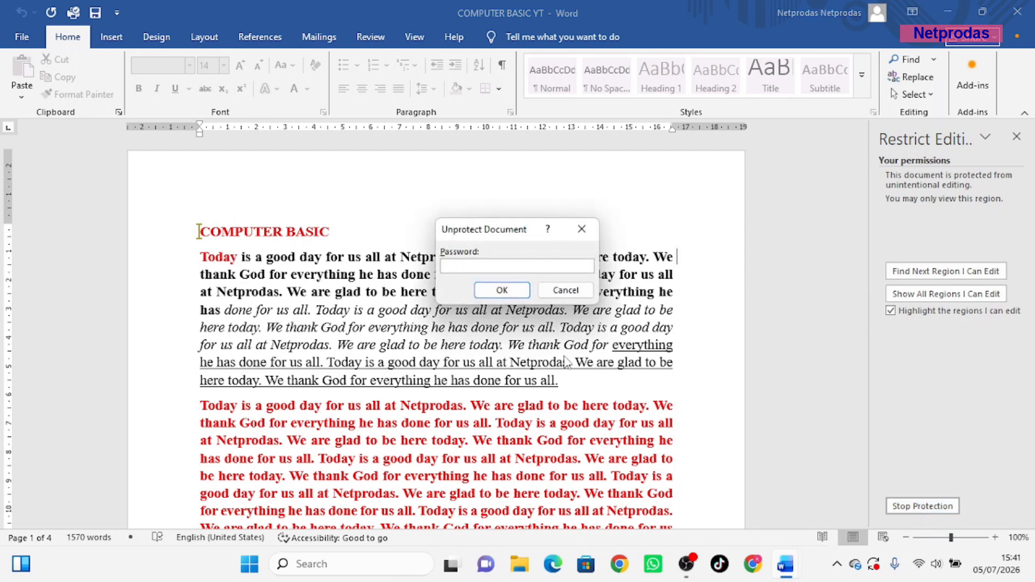
{"action": "left_click", "coordinate": [498, 294]}
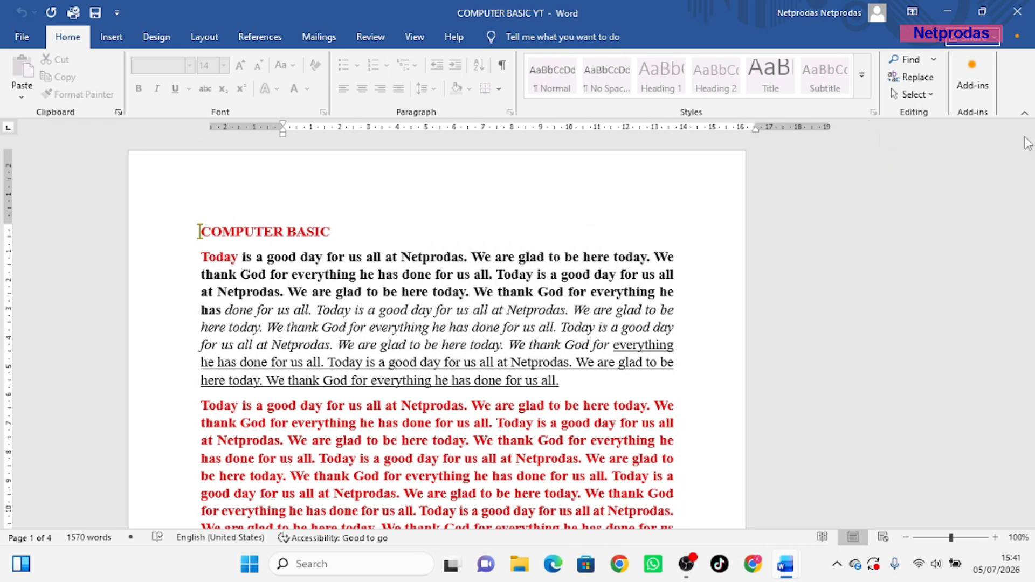
{"action": "left_click", "coordinate": [1017, 136]}
{"action": "left_click", "coordinate": [22, 37]}
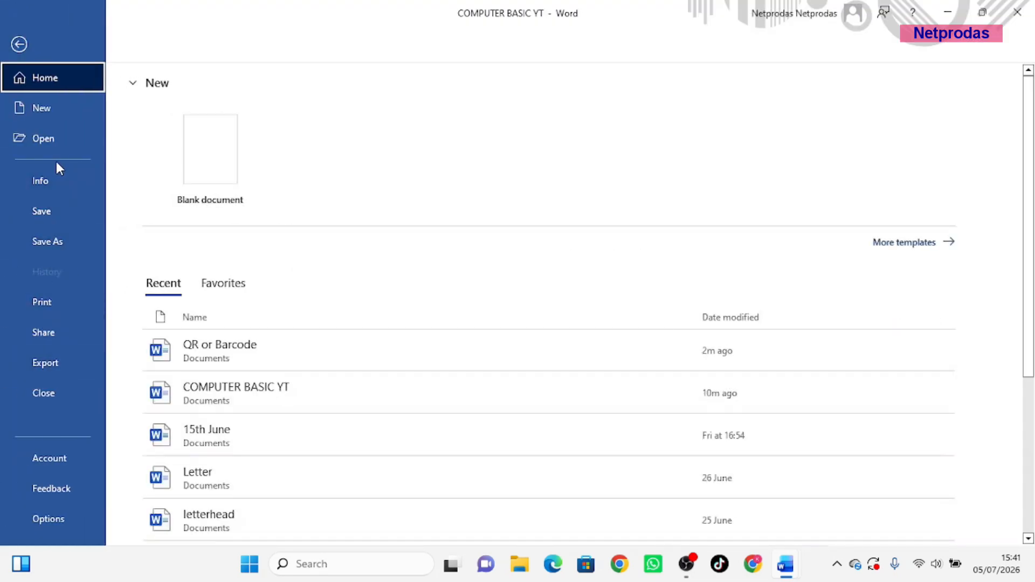
Stop the editing protection from the Restrict Editing pane by entering the password
{"action": "left_click", "coordinate": [51, 180]}
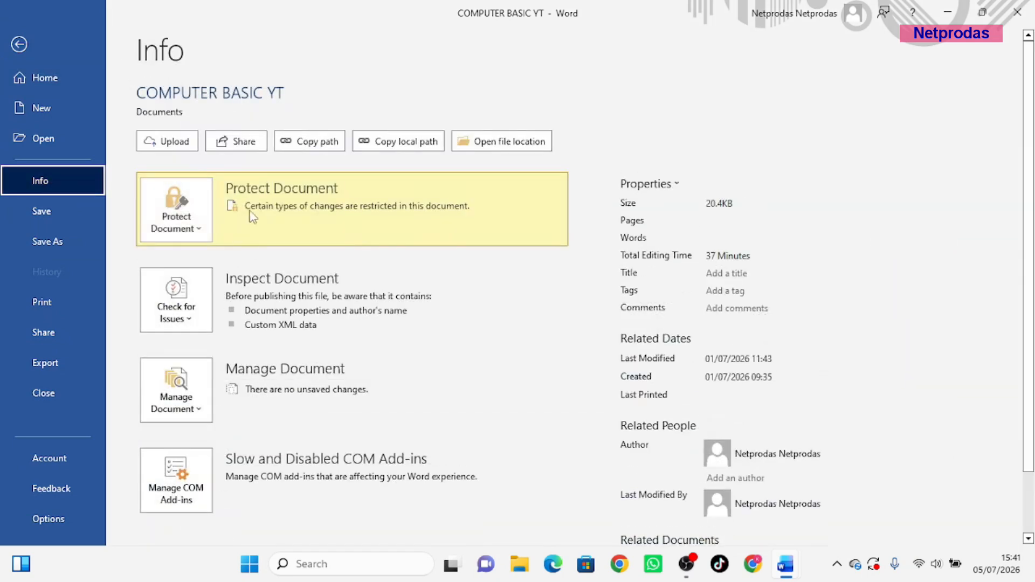
{"action": "left_click", "coordinate": [173, 210]}
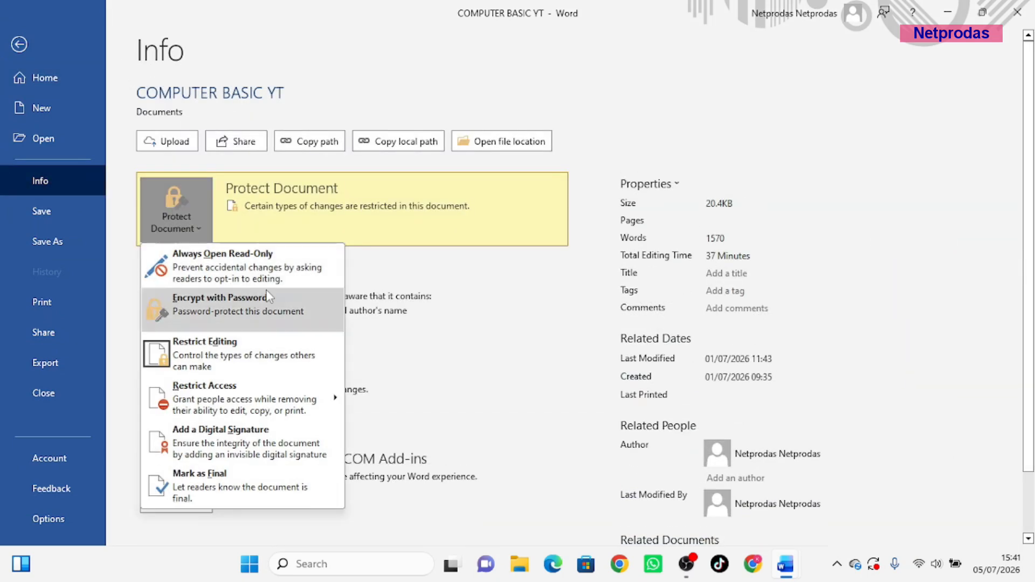
{"action": "left_click", "coordinate": [213, 356]}
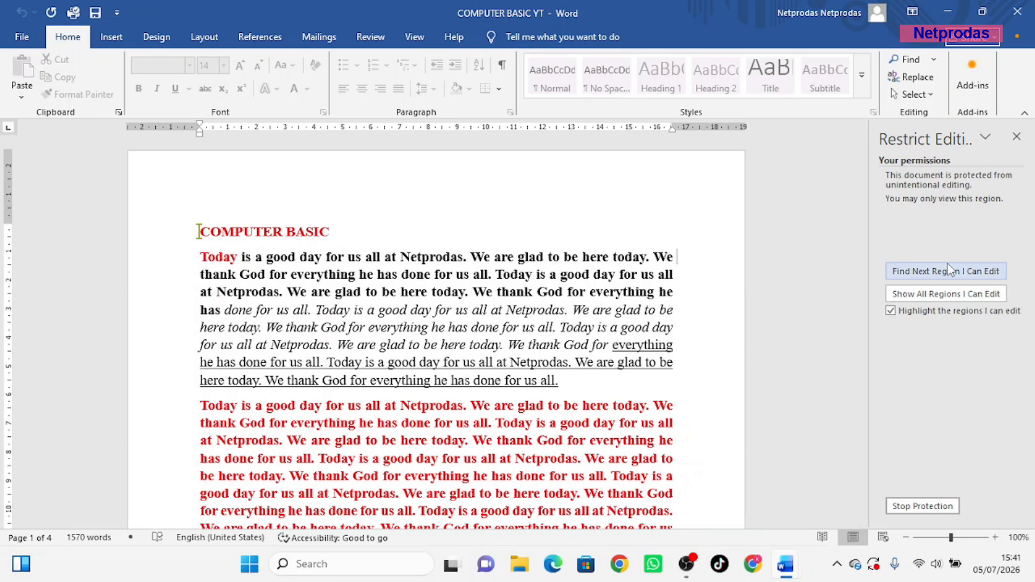
{"action": "left_click", "coordinate": [923, 507]}
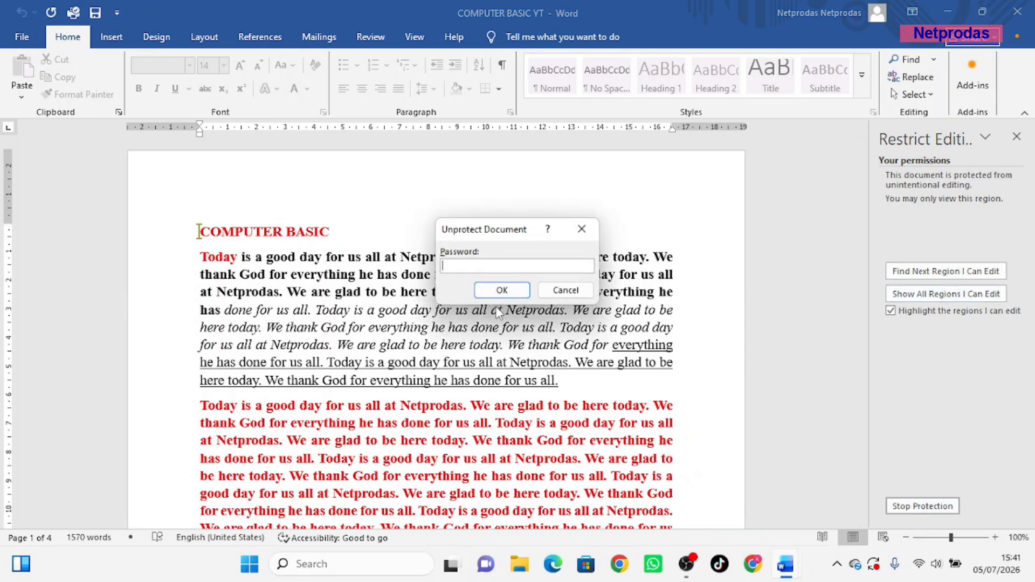
{"action": "type", "text": "•••••"}
{"action": "left_click", "coordinate": [511, 294]}
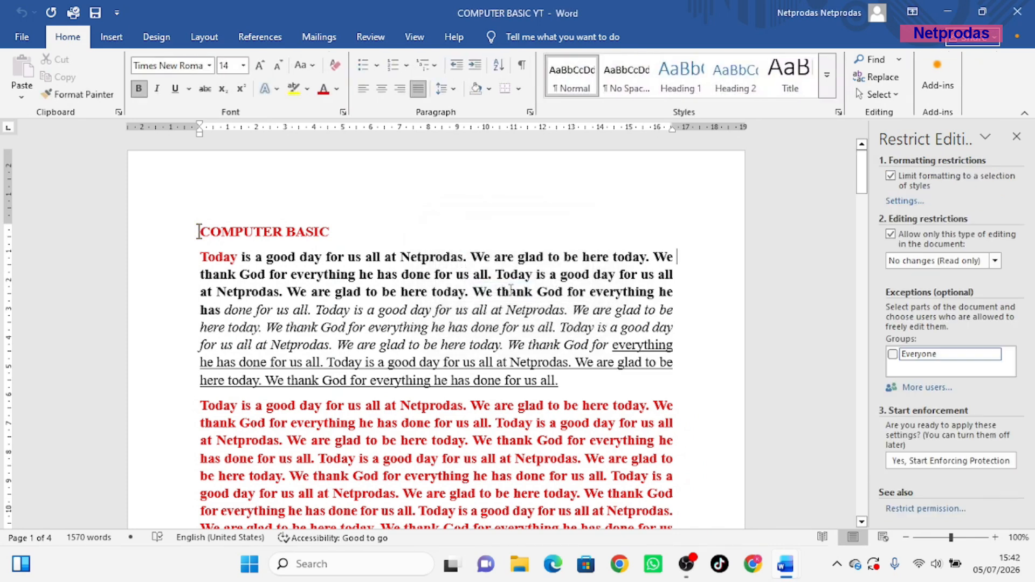
Test editing by typing DDDD, delete it, and close the restrictions pane
{"action": "type", "text": "DDDD"}
{"action": "key", "text": "BackSpace"}
{"action": "key", "text": "BackSpace"}
{"action": "key", "text": "BackSpace"}
{"action": "key", "text": "BackSpace"}
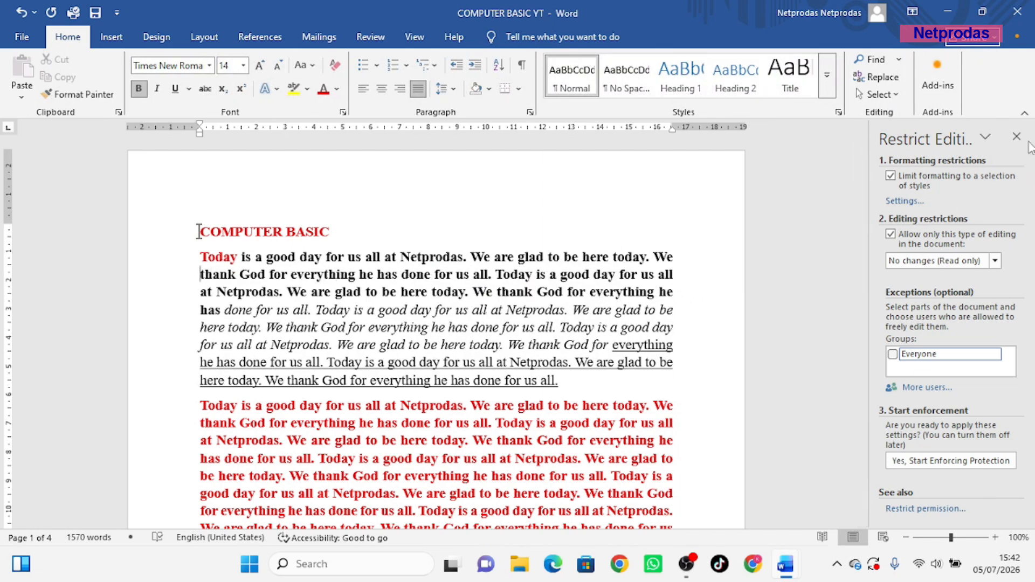
{"action": "left_click", "coordinate": [1016, 137]}
{"action": "left_click", "coordinate": [20, 36]}
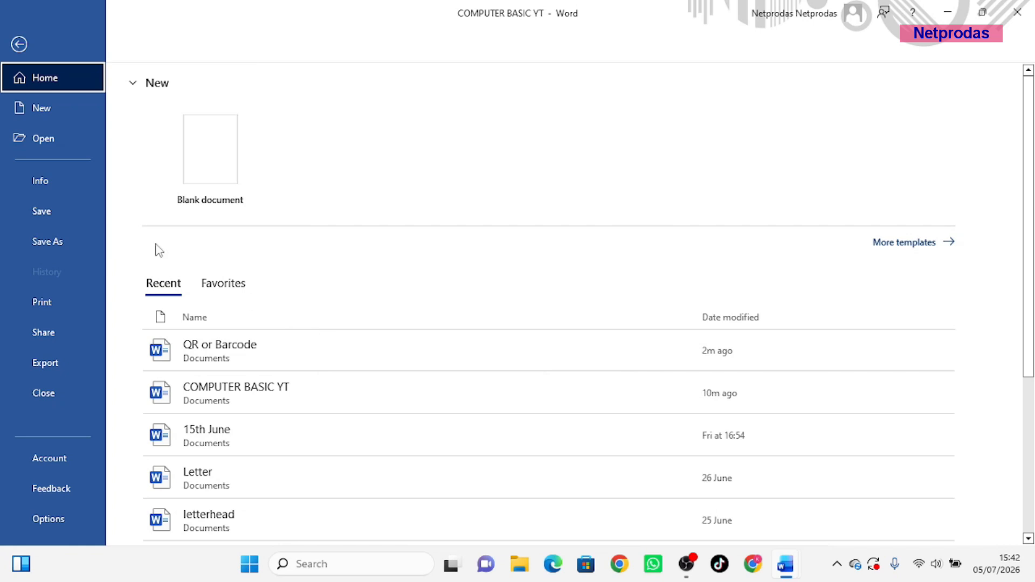
Go to the Save As page listing recent folders like Documents and Downloads
{"action": "left_click", "coordinate": [48, 241]}
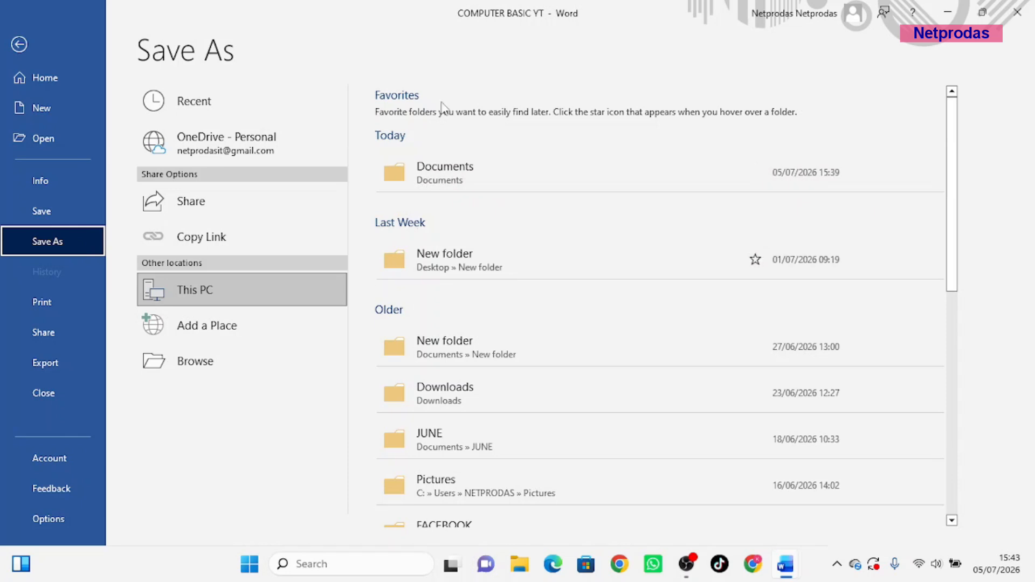
Save COMPUTER BASIC YT as a Word document in Documents > COMPUTER BASIC
{"action": "left_click", "coordinate": [182, 369]}
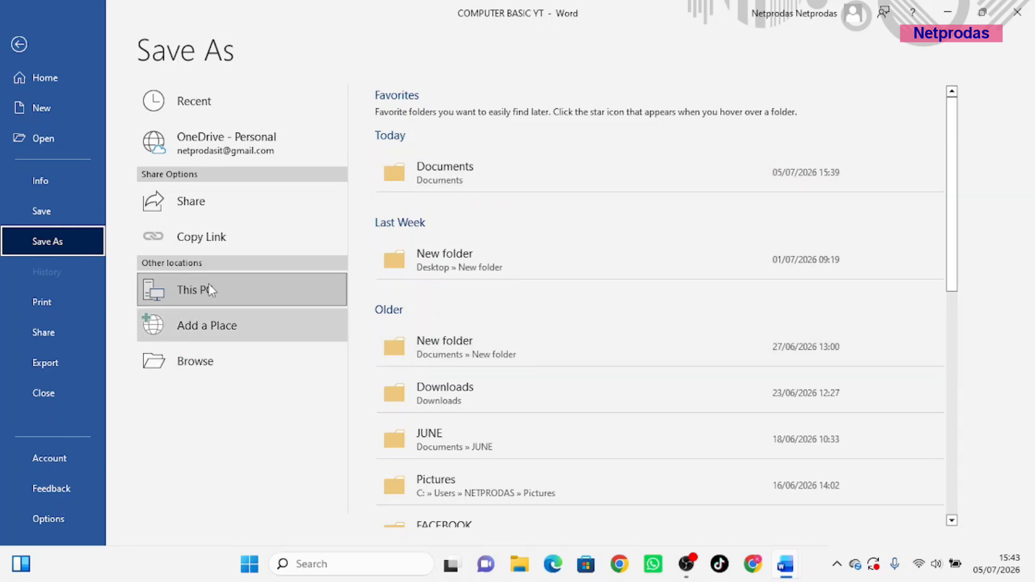
{"action": "left_click", "coordinate": [203, 364]}
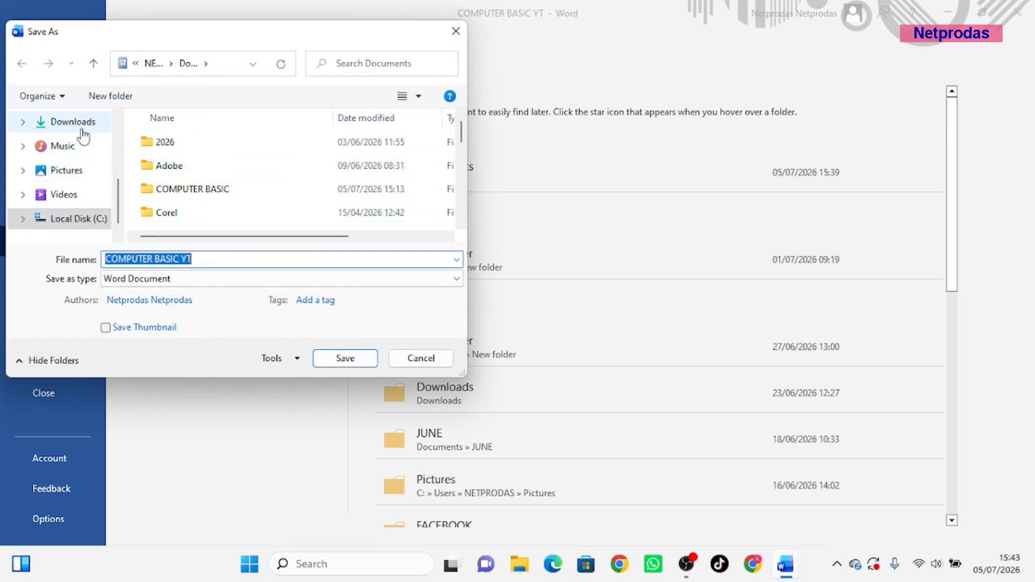
{"action": "scroll", "coordinate": [58, 180], "scroll_direction": "down", "scroll_amount": 1}
{"action": "scroll", "coordinate": [76, 169], "scroll_direction": "up", "scroll_amount": 1}
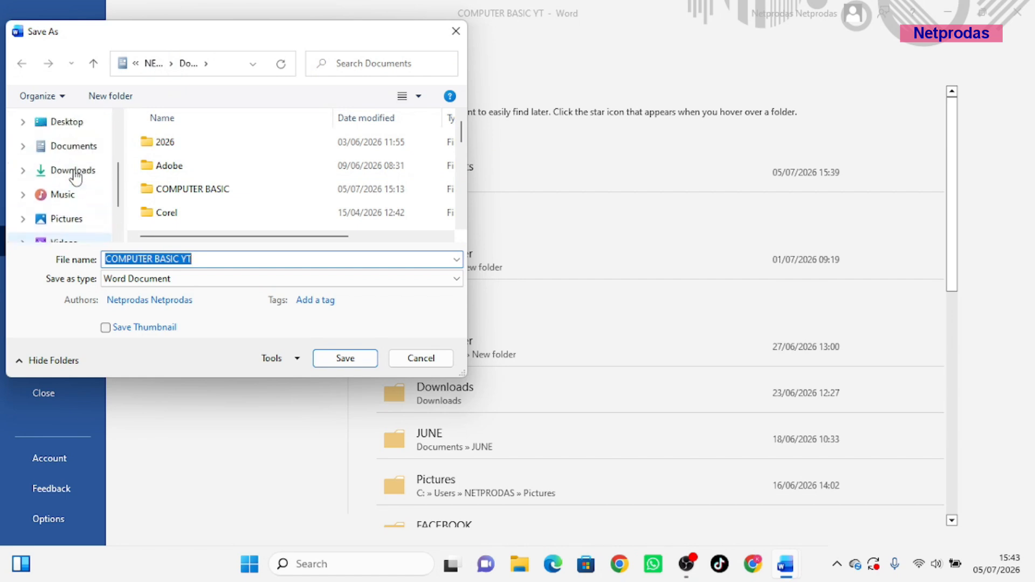
{"action": "left_click", "coordinate": [87, 148]}
{"action": "scroll", "coordinate": [291, 178], "scroll_direction": "down", "scroll_amount": 1}
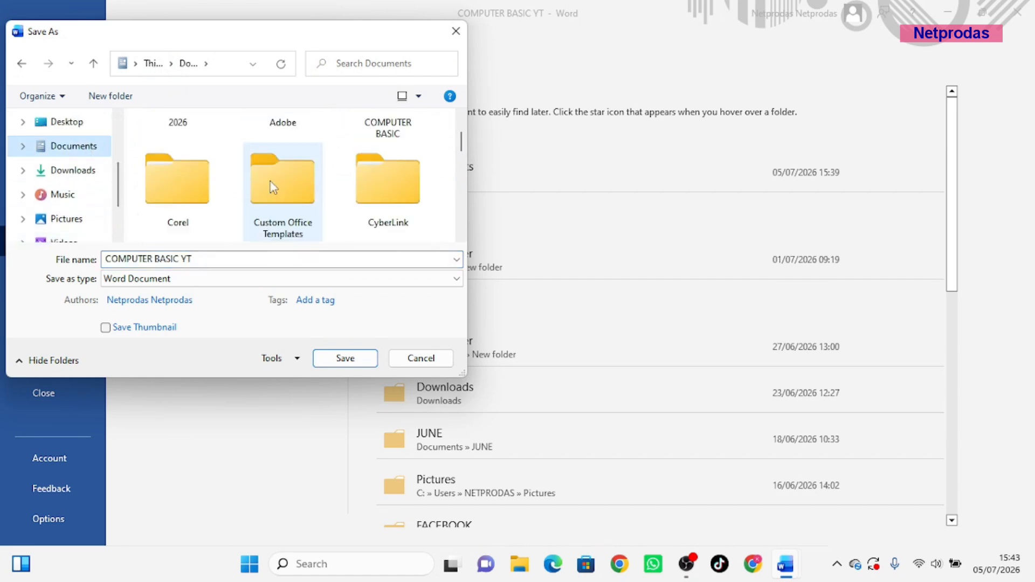
{"action": "left_click", "coordinate": [389, 130]}
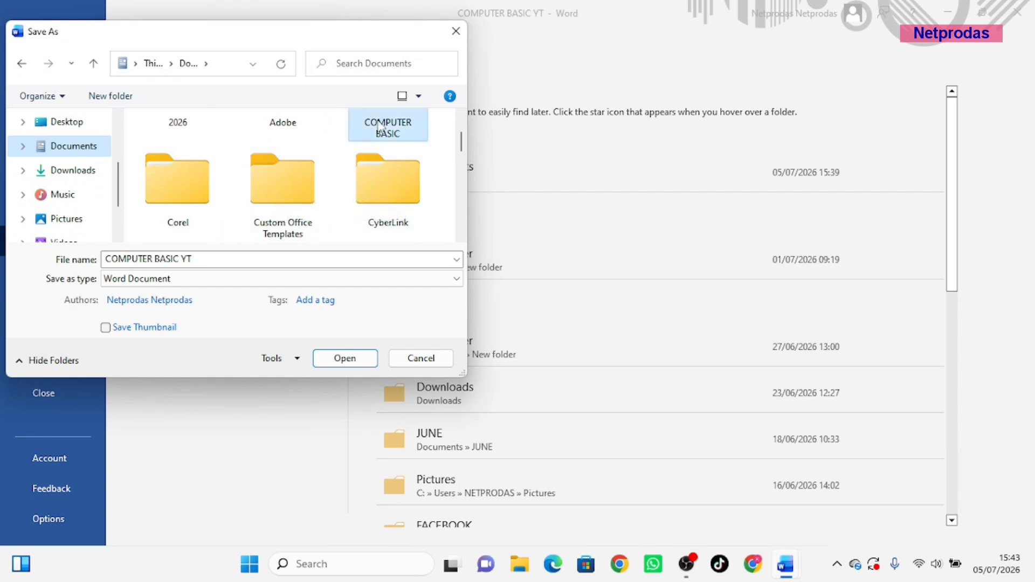
{"action": "double_click", "coordinate": [387, 156]}
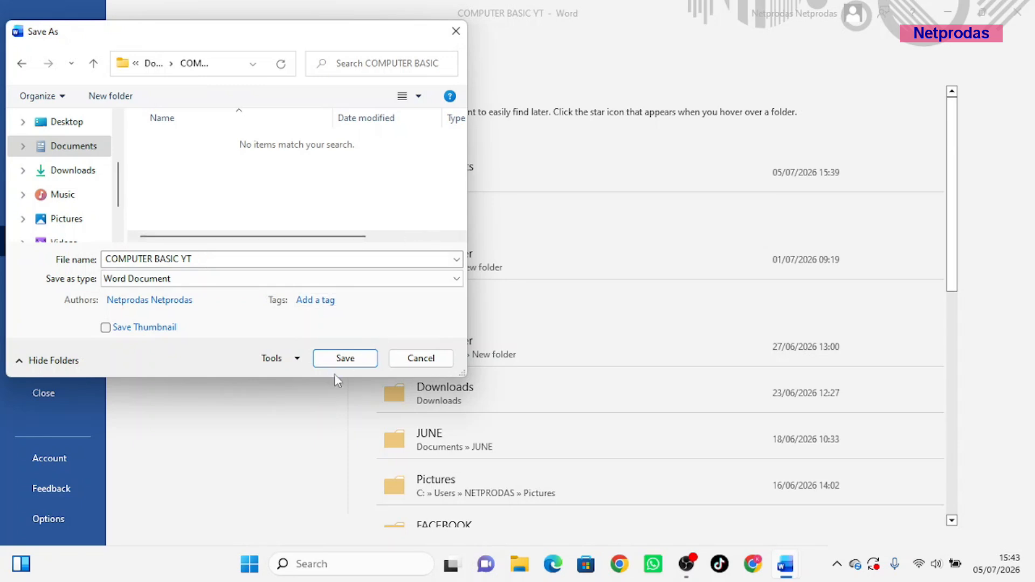
{"action": "left_click", "coordinate": [346, 361]}
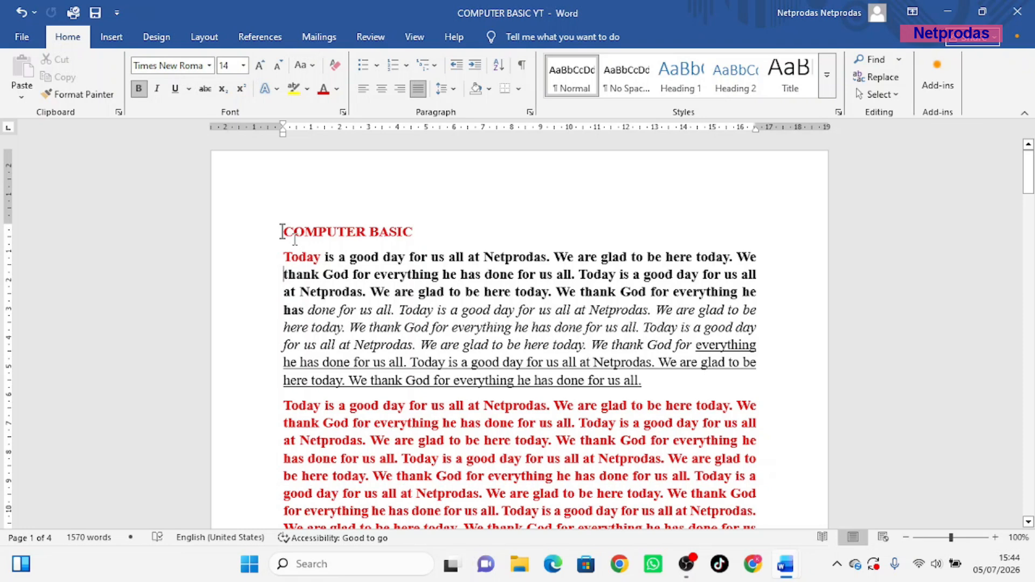
Show the Print page previewing the four-page document on the Canon G3010 printer
{"action": "left_click", "coordinate": [24, 39]}
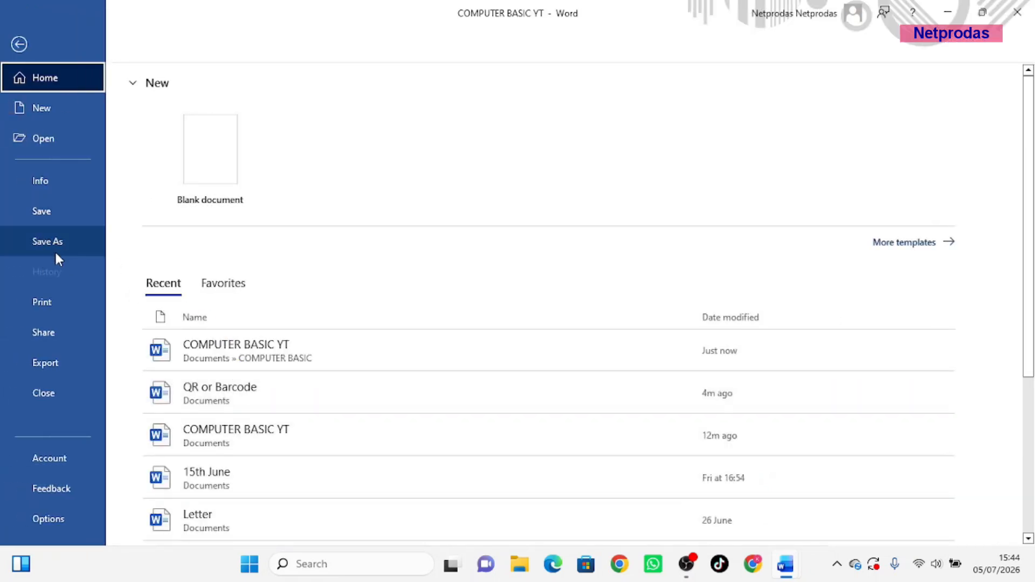
{"action": "left_click", "coordinate": [53, 242]}
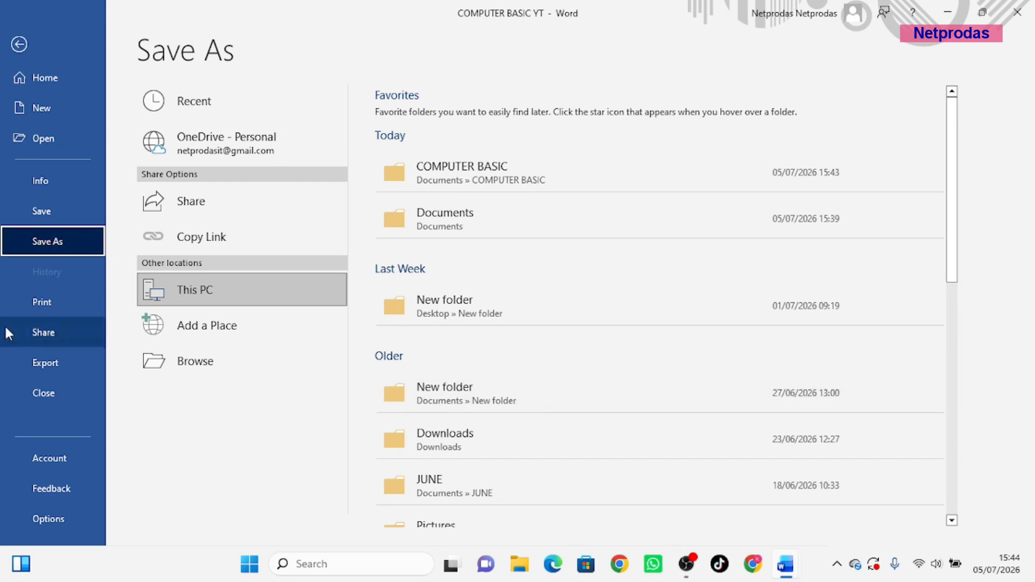
{"action": "left_click", "coordinate": [47, 309]}
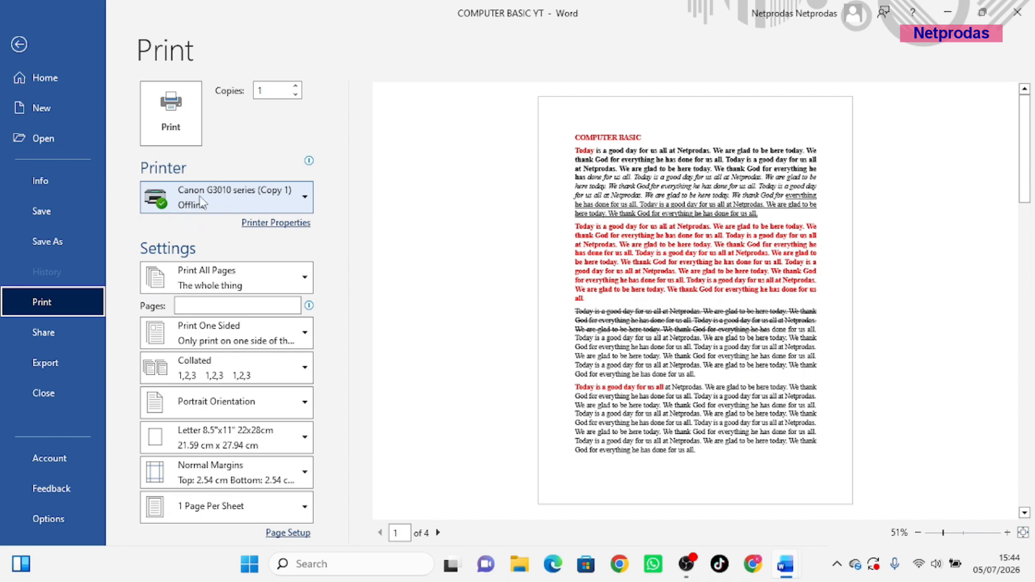
Review and close the Canon printer properties, then show the Share page
{"action": "mouse_move", "coordinate": [199, 206]}
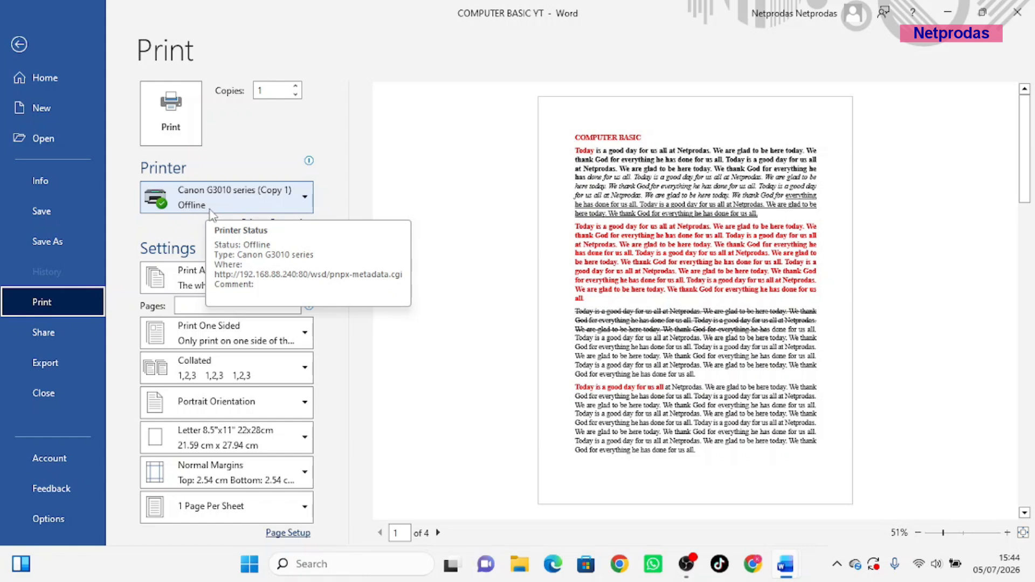
{"action": "left_click", "coordinate": [299, 223]}
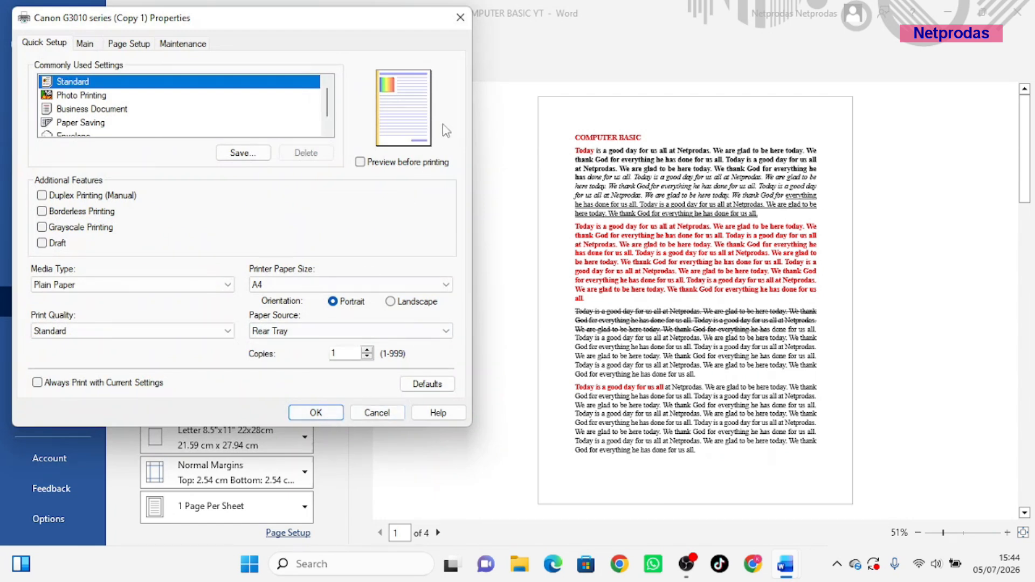
{"action": "left_click", "coordinate": [467, 25]}
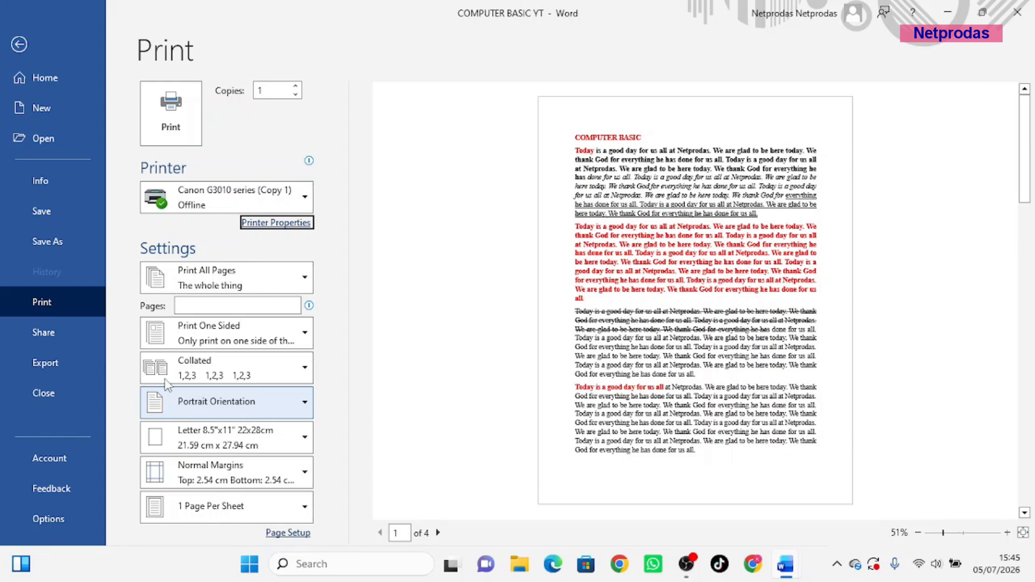
{"action": "left_click", "coordinate": [43, 335]}
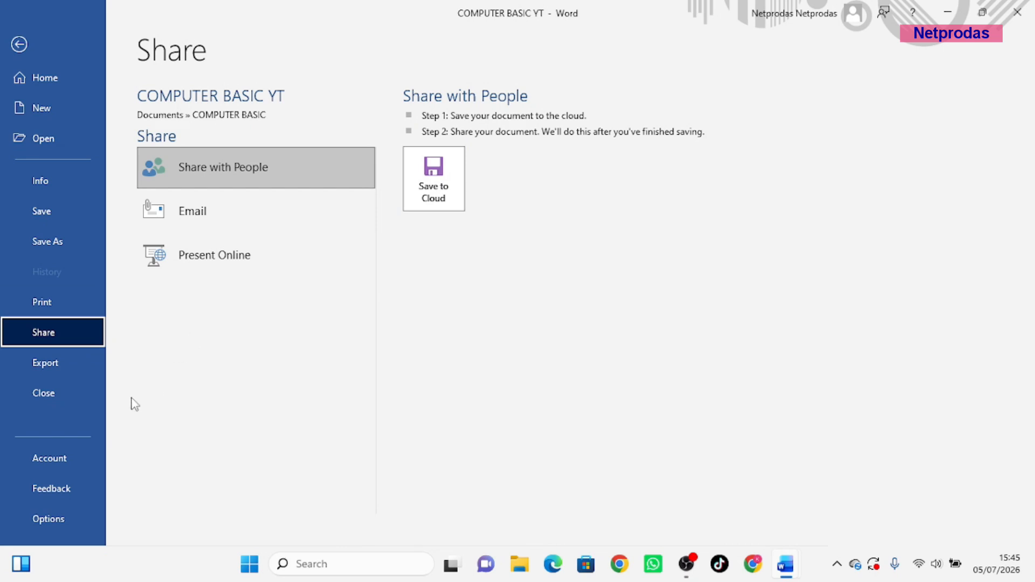
Publish the document as COMPUTER BASIC YT.pdf via Create PDF/XPS and close the viewer
{"action": "left_click", "coordinate": [45, 369]}
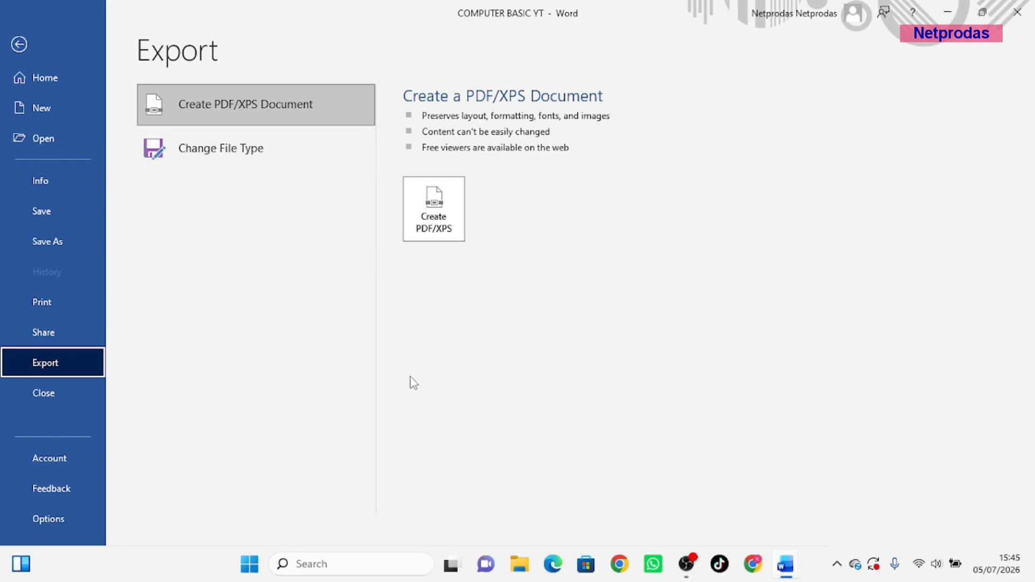
{"action": "left_click", "coordinate": [440, 226]}
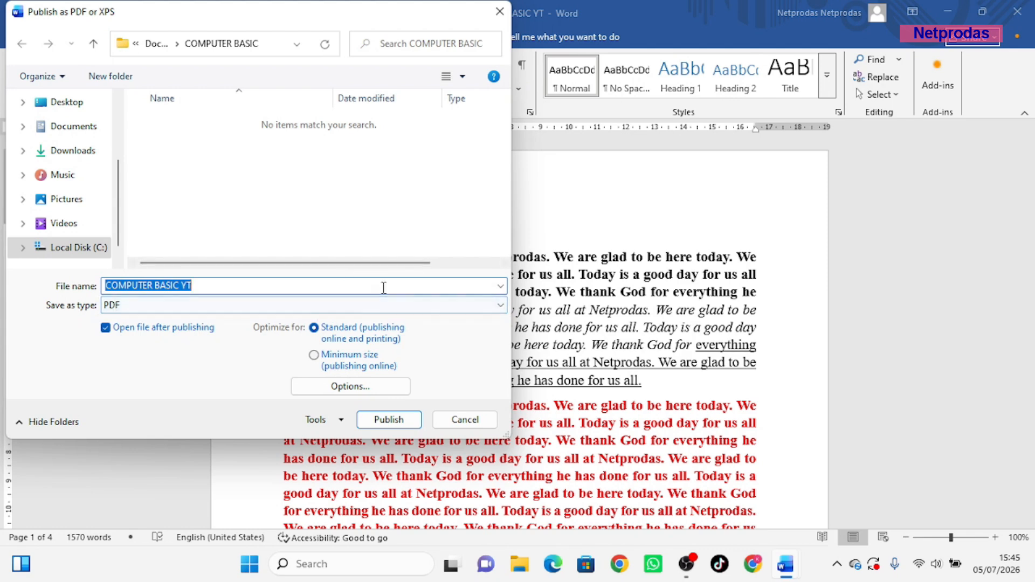
{"action": "left_click", "coordinate": [387, 420]}
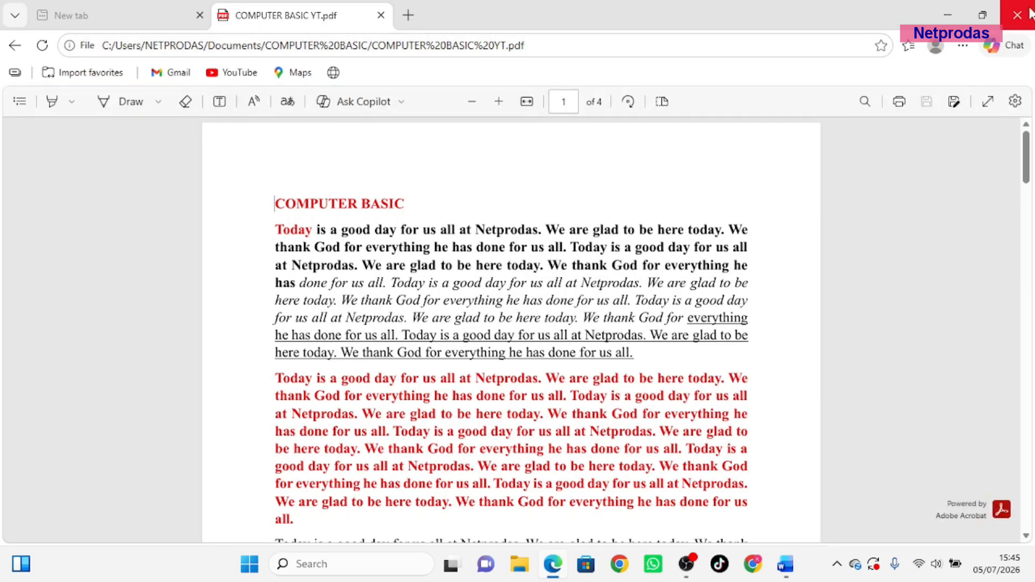
{"action": "left_click", "coordinate": [1018, 16]}
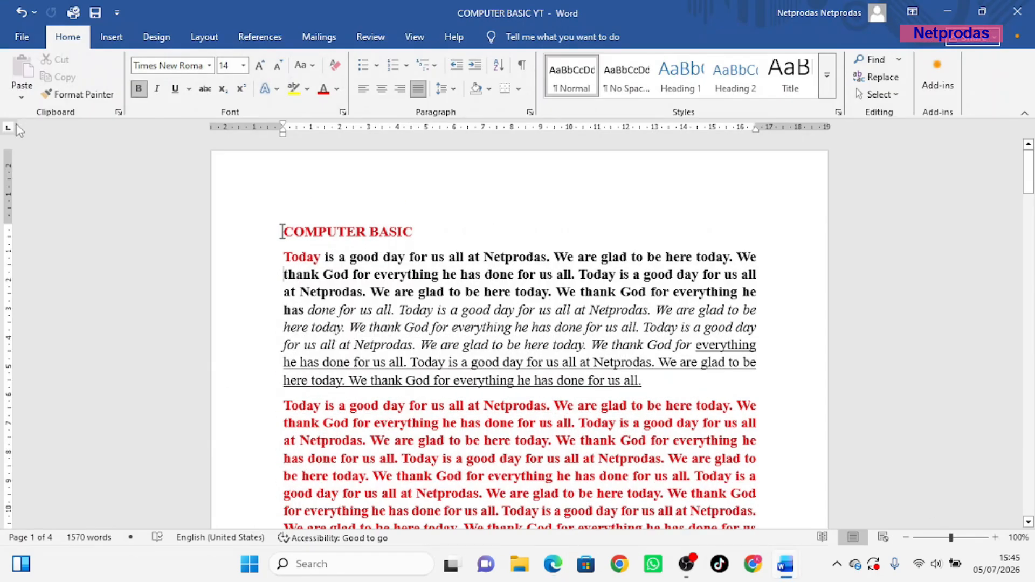
Start a Save As copy as PDF in COMPUTER BASIC, cancel it, and show Export
{"action": "left_click", "coordinate": [23, 38]}
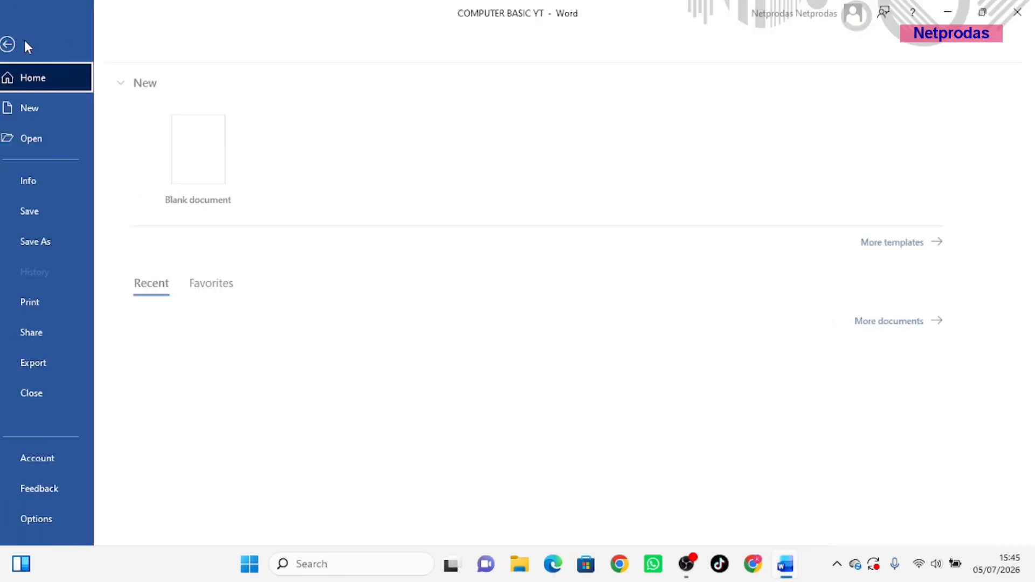
{"action": "left_click", "coordinate": [60, 251]}
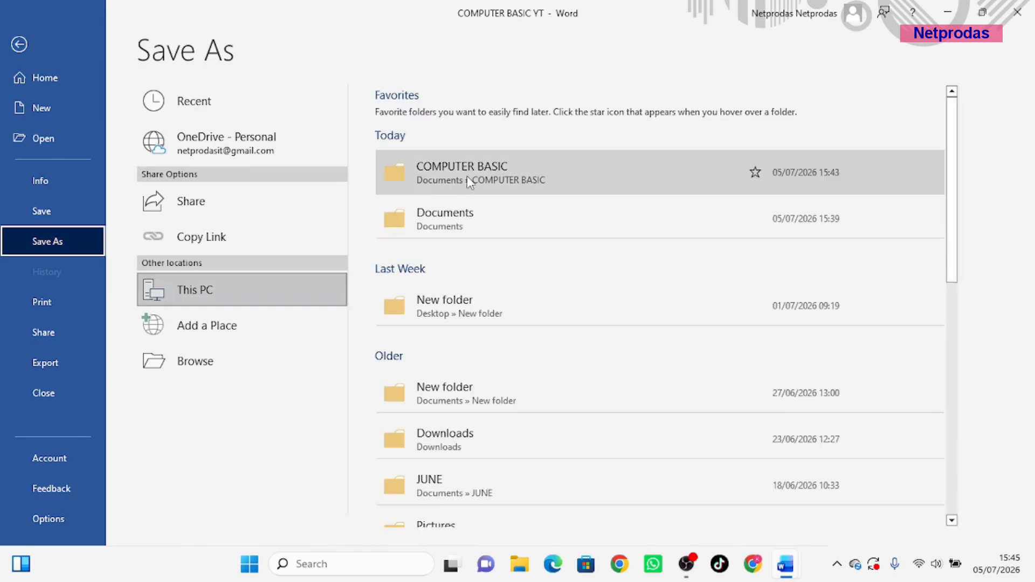
{"action": "left_click", "coordinate": [466, 176]}
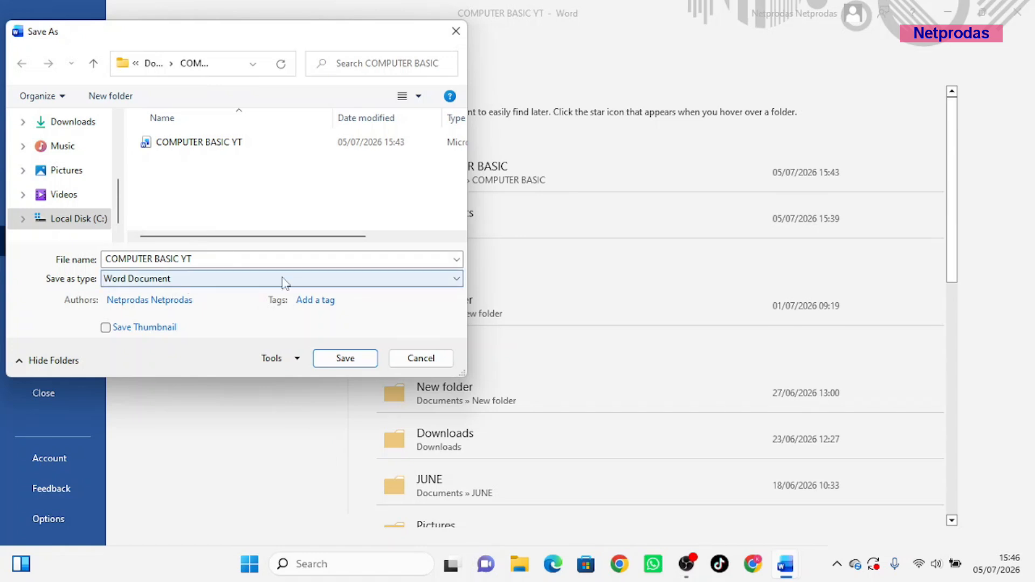
{"action": "left_click", "coordinate": [410, 280]}
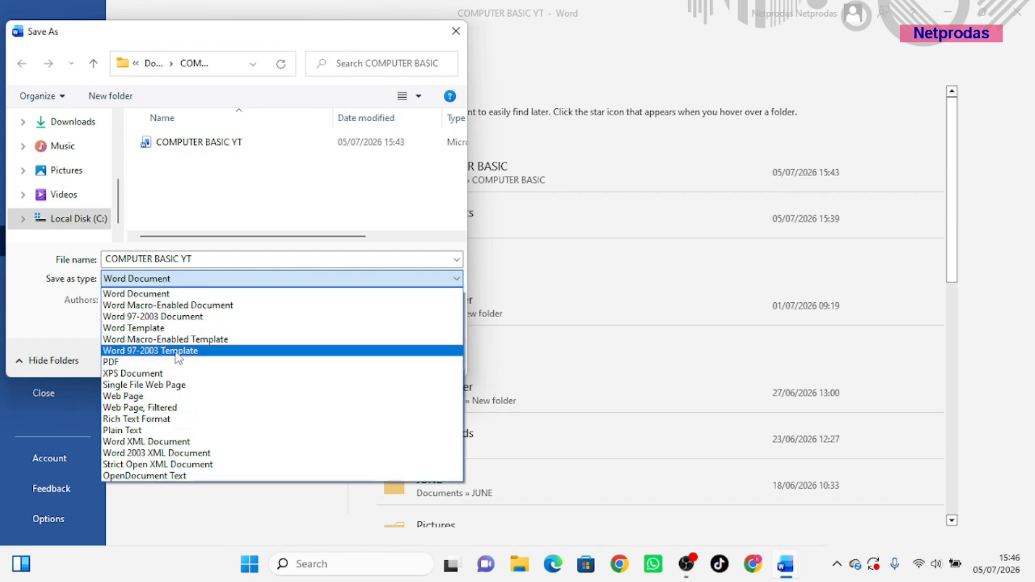
{"action": "left_click", "coordinate": [145, 363]}
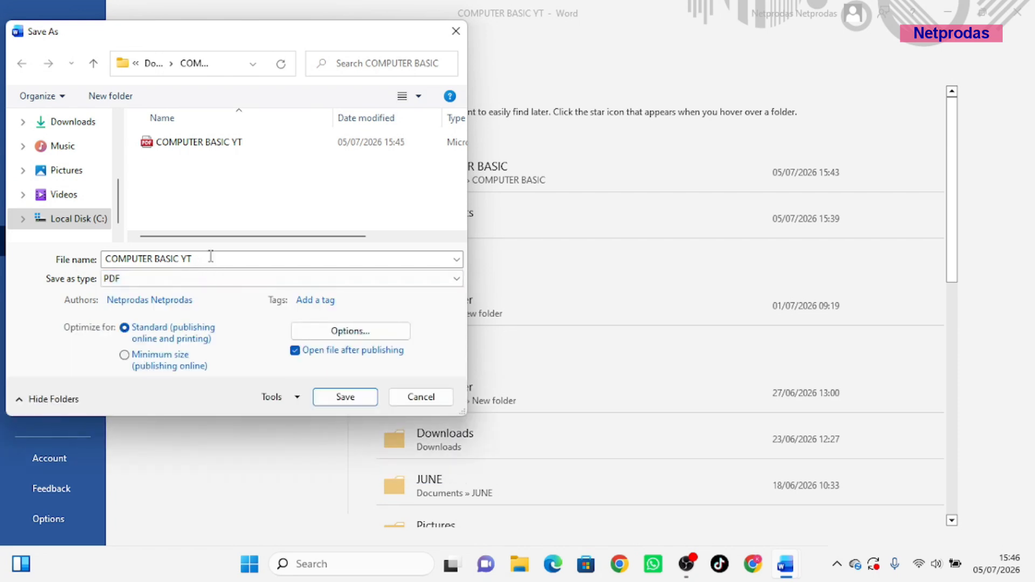
{"action": "left_click", "coordinate": [421, 396]}
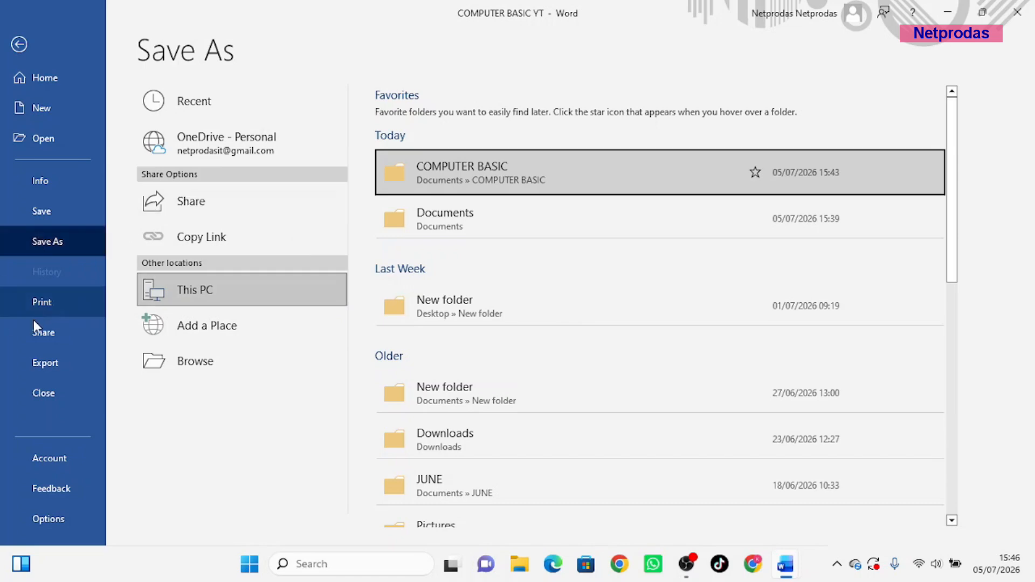
{"action": "left_click", "coordinate": [45, 362]}
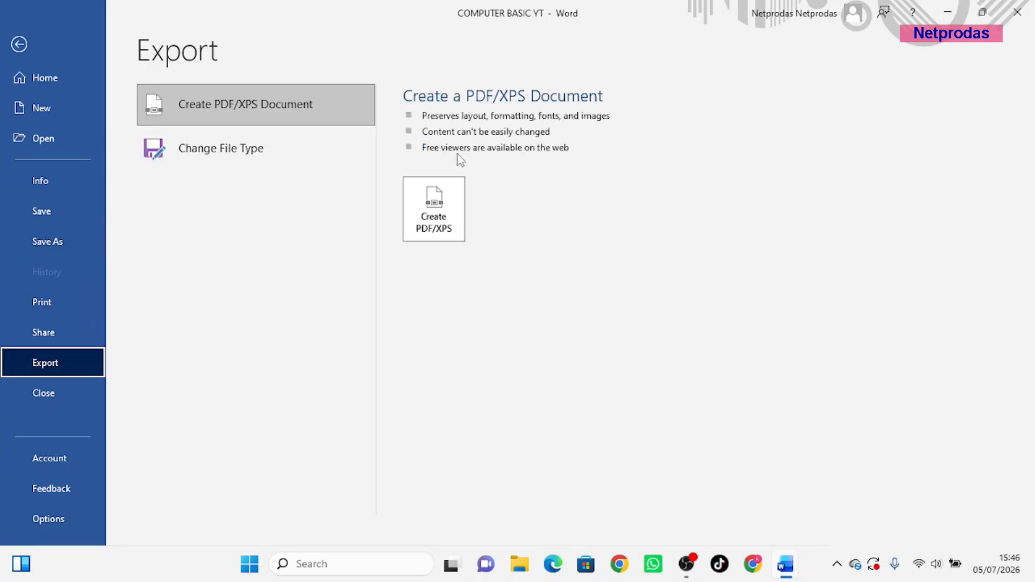
Set the PDF publish options to include only pages 1 to 2
{"action": "left_click", "coordinate": [433, 211]}
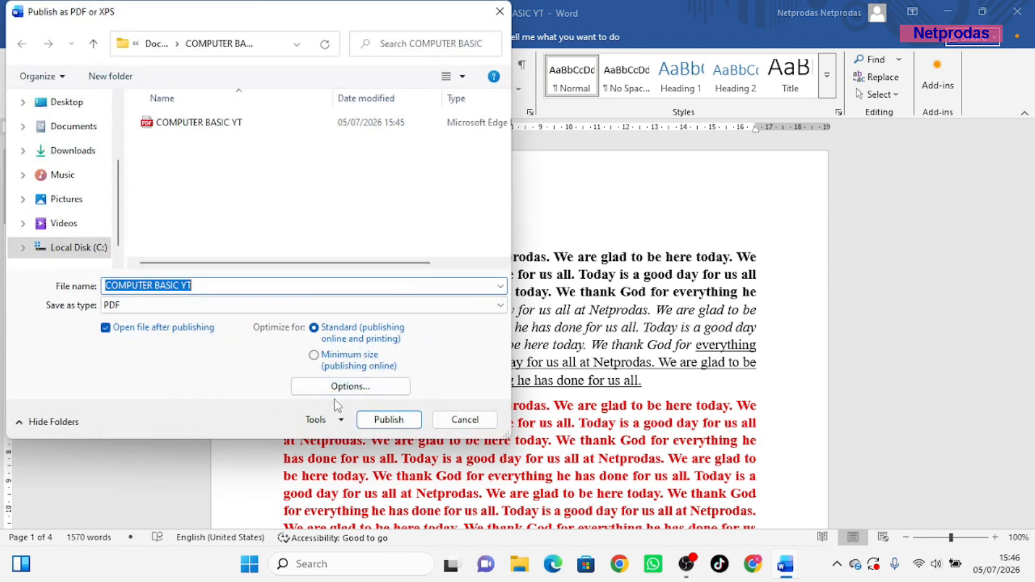
{"action": "left_click", "coordinate": [360, 388]}
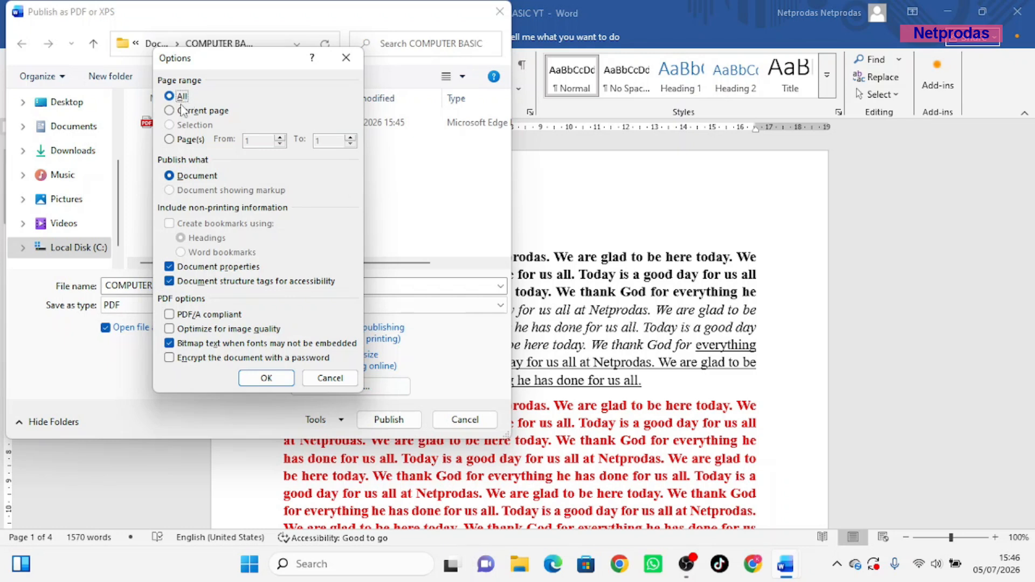
{"action": "left_click", "coordinate": [170, 139]}
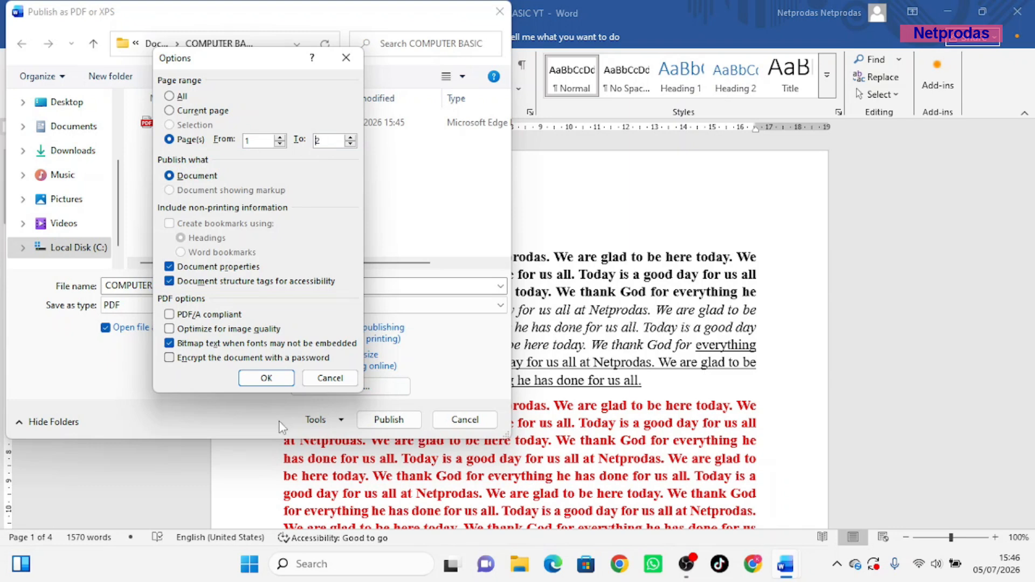
{"action": "left_click", "coordinate": [267, 377]}
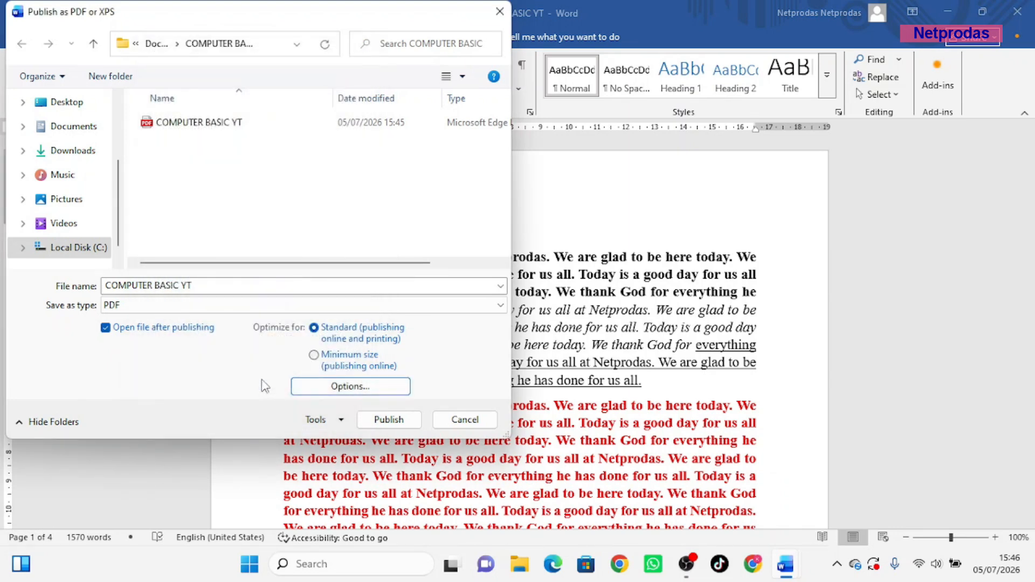
Publish the PDF under the name COMPUTER BASIC YT 2 and bring it into view
{"action": "left_click", "coordinate": [206, 291]}
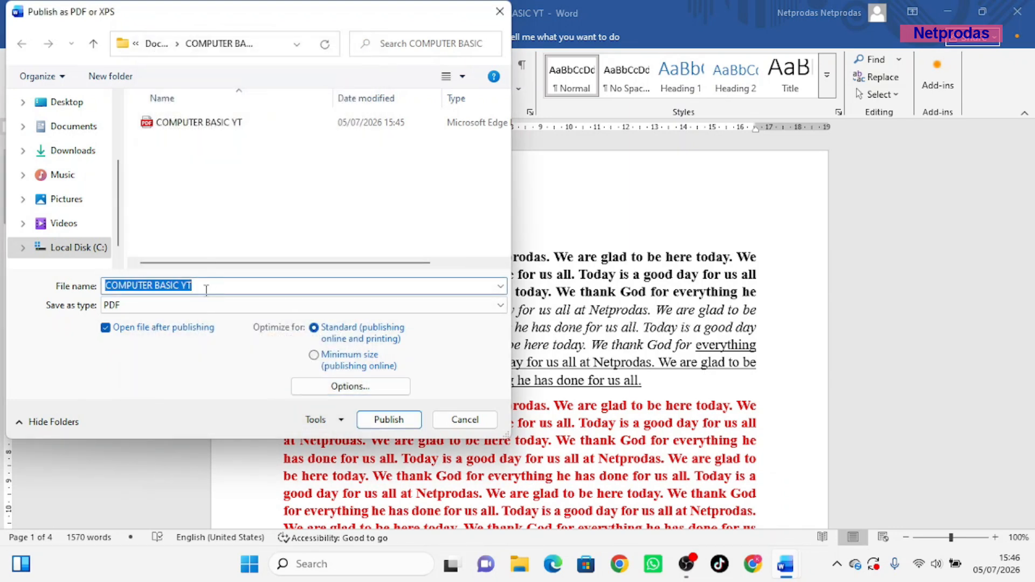
{"action": "left_click", "coordinate": [206, 290]}
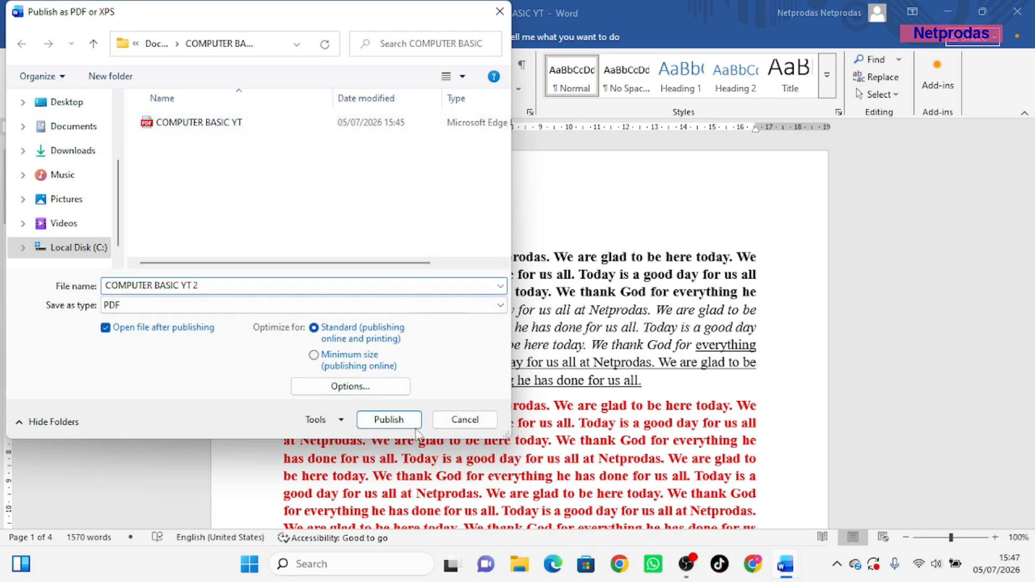
{"action": "left_click", "coordinate": [389, 420]}
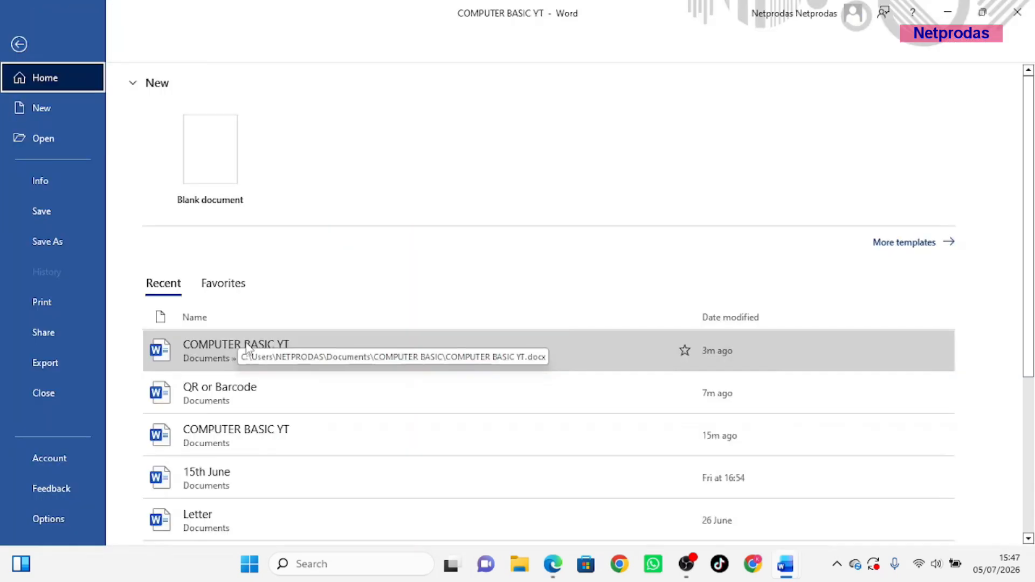
{"action": "left_click", "coordinate": [553, 565]}
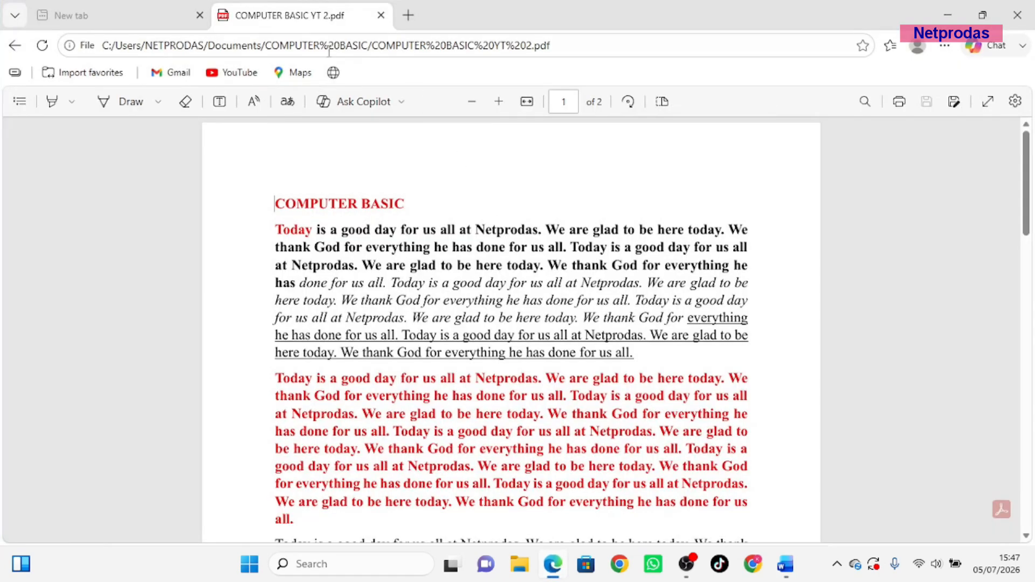
Look through both pages of the PDF in Edge and minimize the browser
{"action": "scroll", "coordinate": [546, 244], "scroll_direction": "down", "scroll_amount": 20}
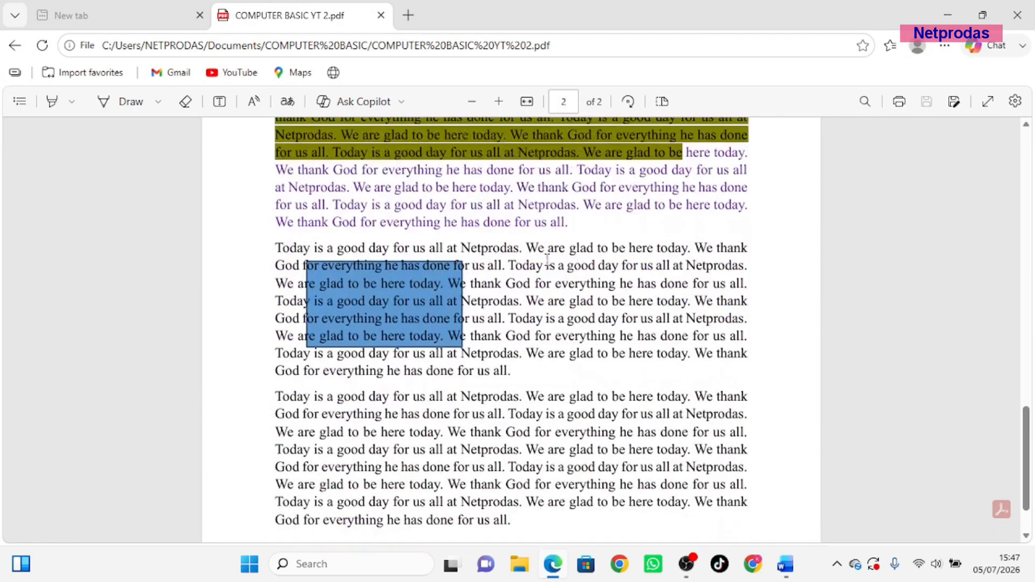
{"action": "scroll", "coordinate": [553, 275], "scroll_direction": "up", "scroll_amount": 10}
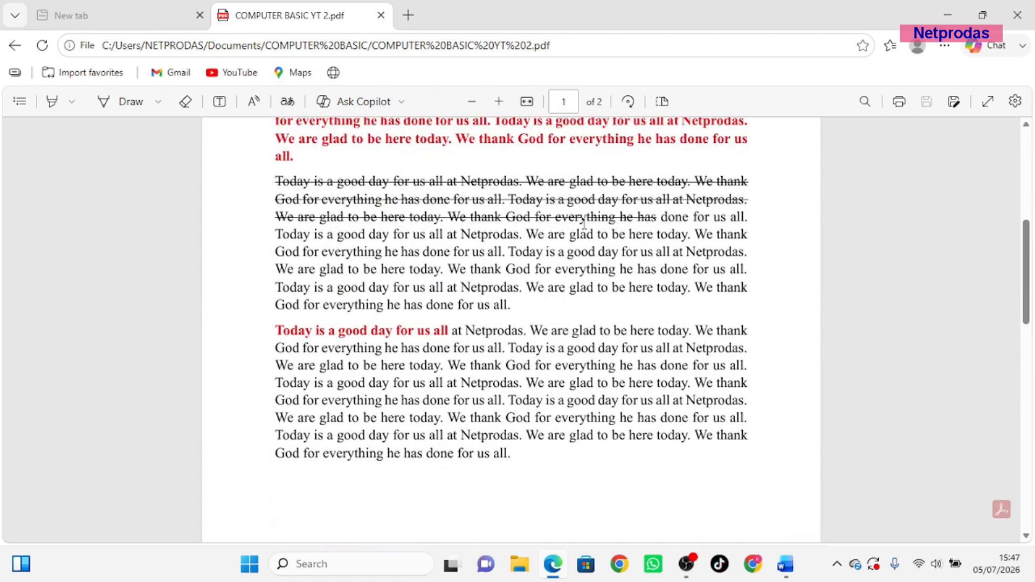
{"action": "scroll", "coordinate": [584, 223], "scroll_direction": "up", "scroll_amount": 6}
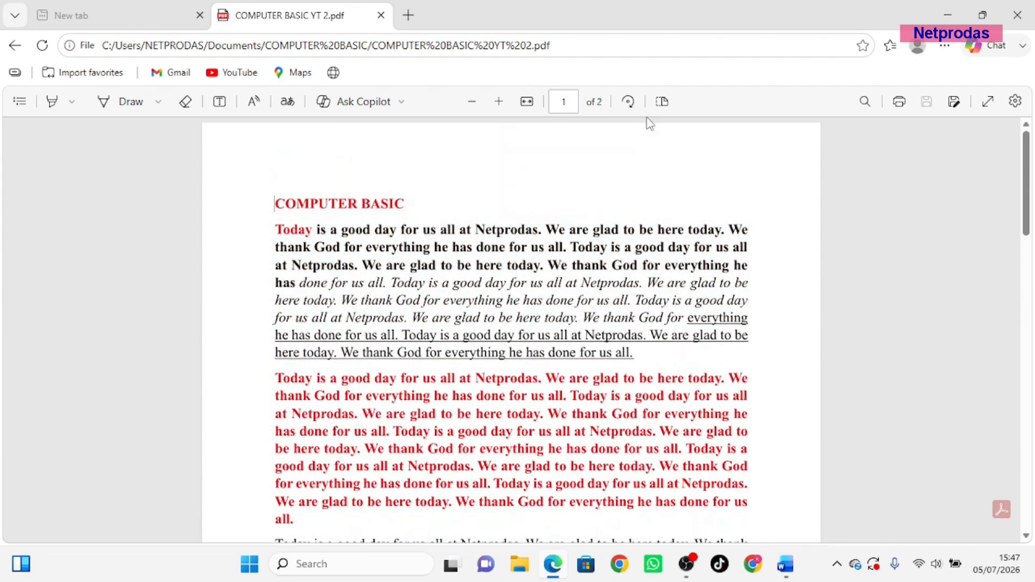
{"action": "left_click", "coordinate": [947, 15]}
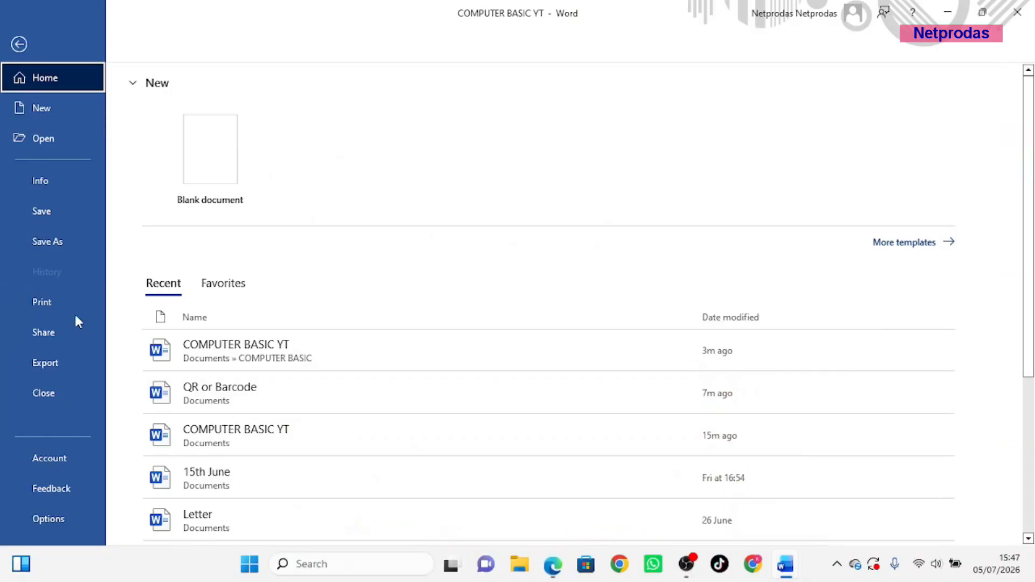
Close COMPUTER BASIC YT and reopen it from the Recent documents list
{"action": "left_click", "coordinate": [48, 395]}
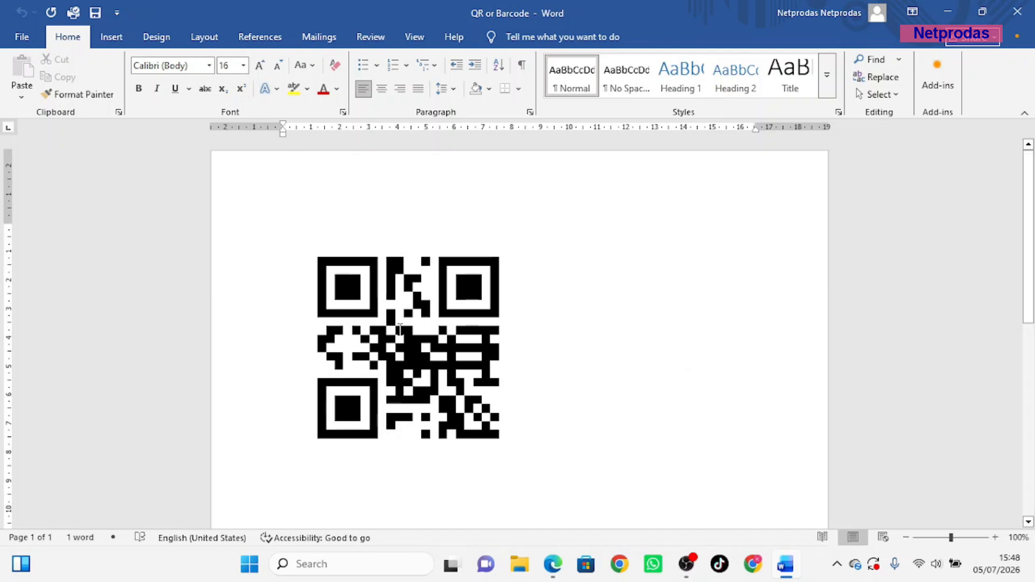
{"action": "left_click", "coordinate": [22, 37]}
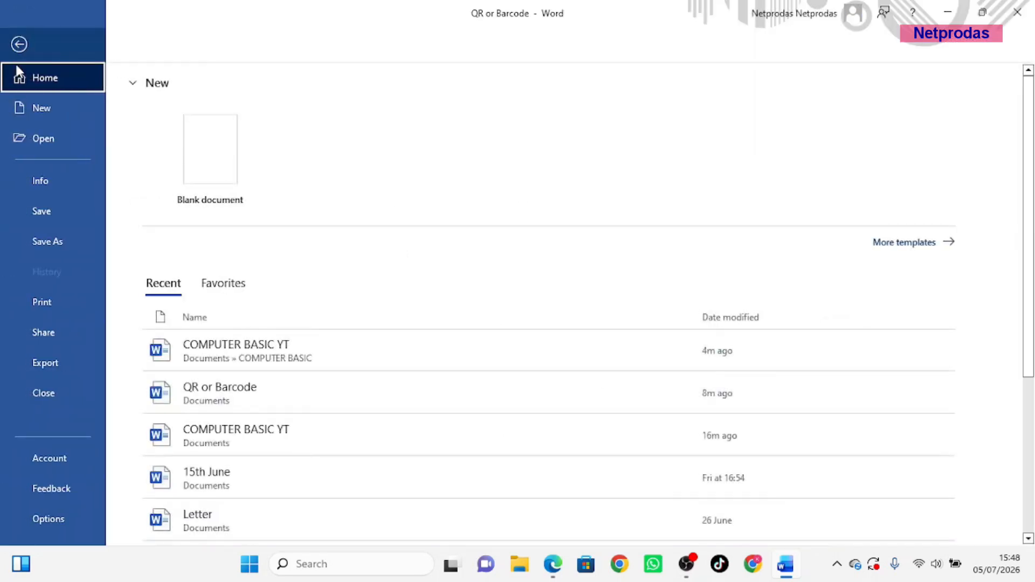
{"action": "left_click", "coordinate": [254, 351]}
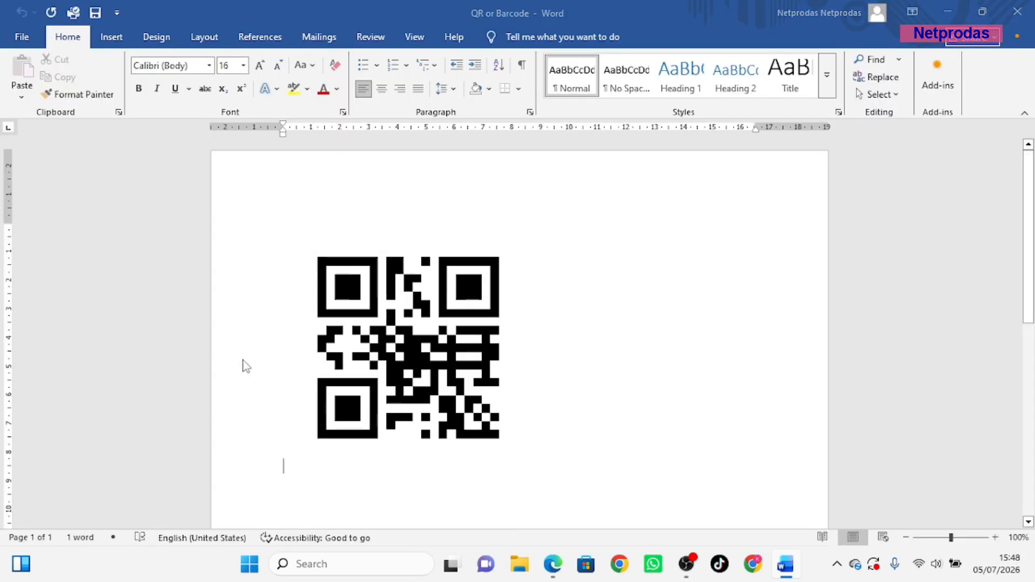
View the Account page, close the Feedback pane, and return to the File Home page
{"action": "left_click", "coordinate": [24, 39]}
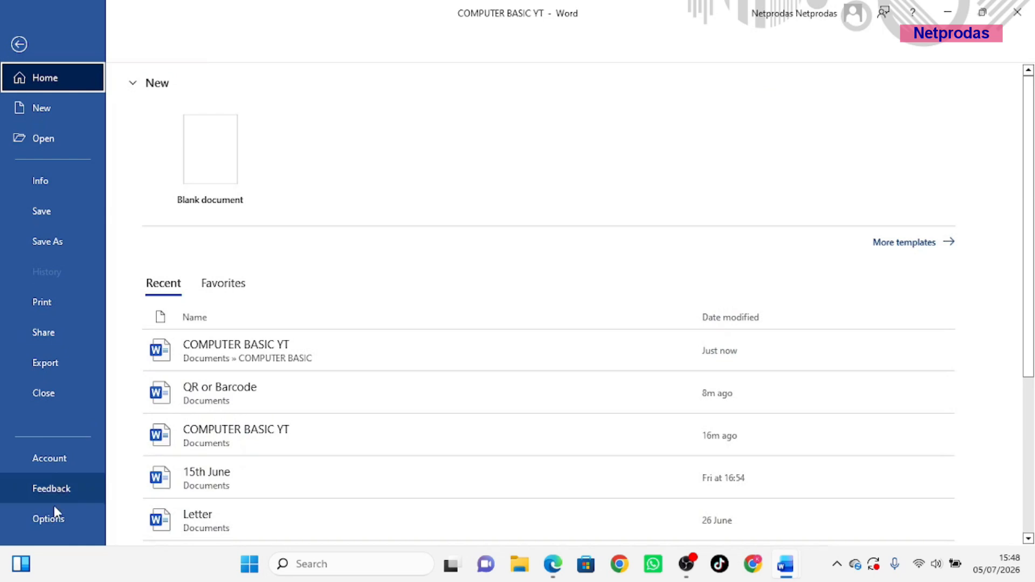
{"action": "left_click", "coordinate": [56, 458]}
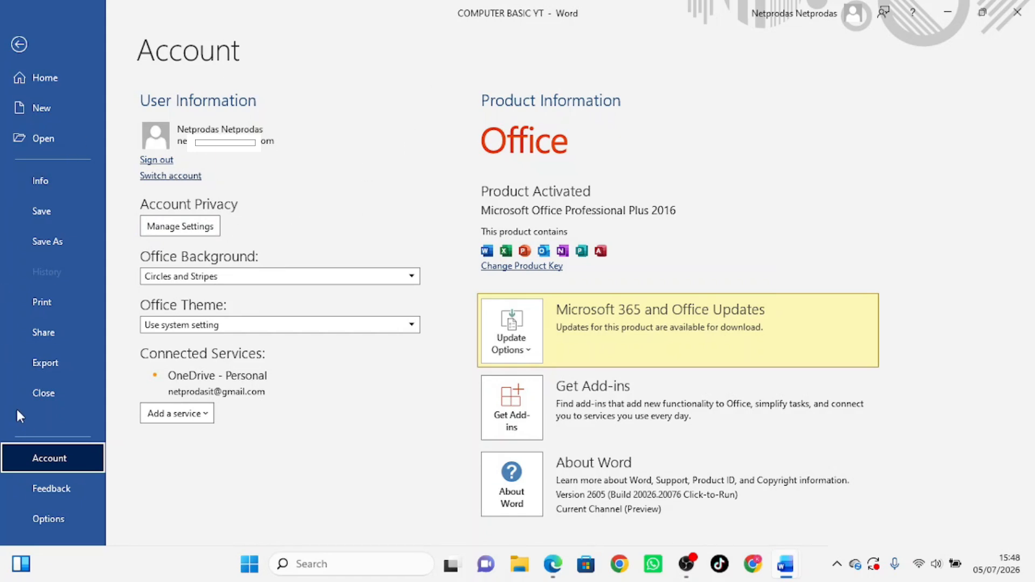
{"action": "left_click", "coordinate": [53, 491]}
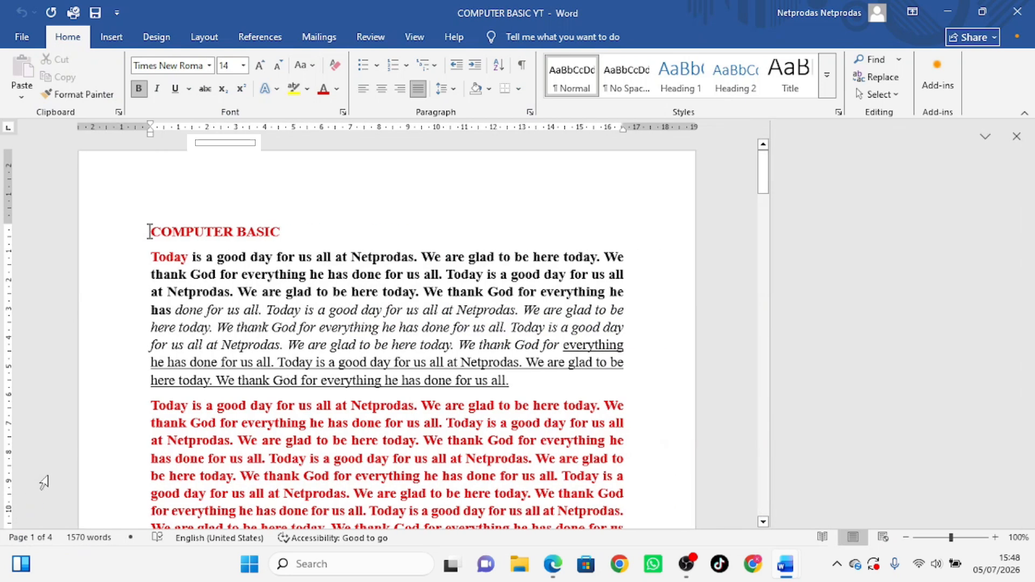
{"action": "left_click", "coordinate": [1017, 137]}
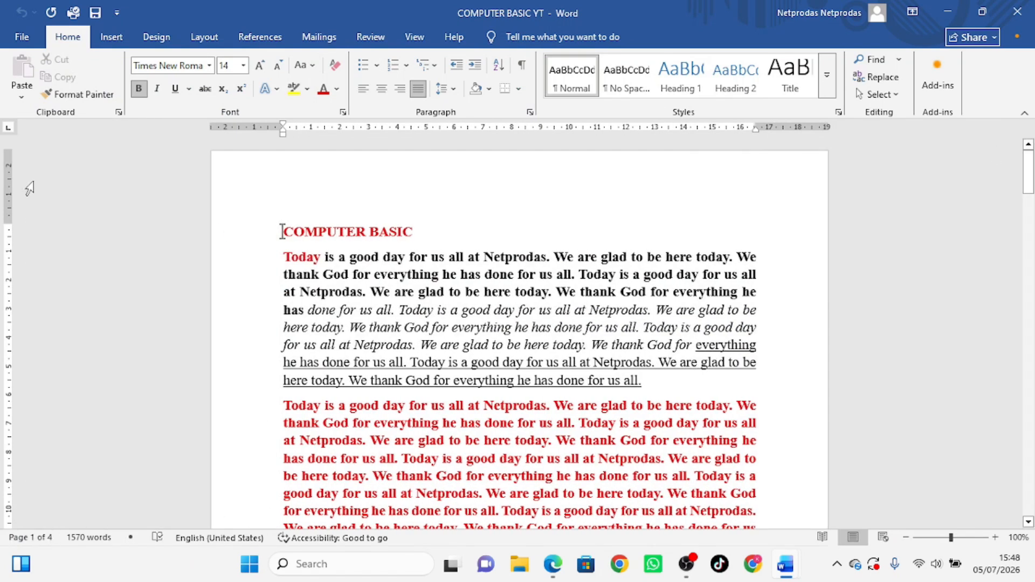
{"action": "left_click", "coordinate": [21, 37]}
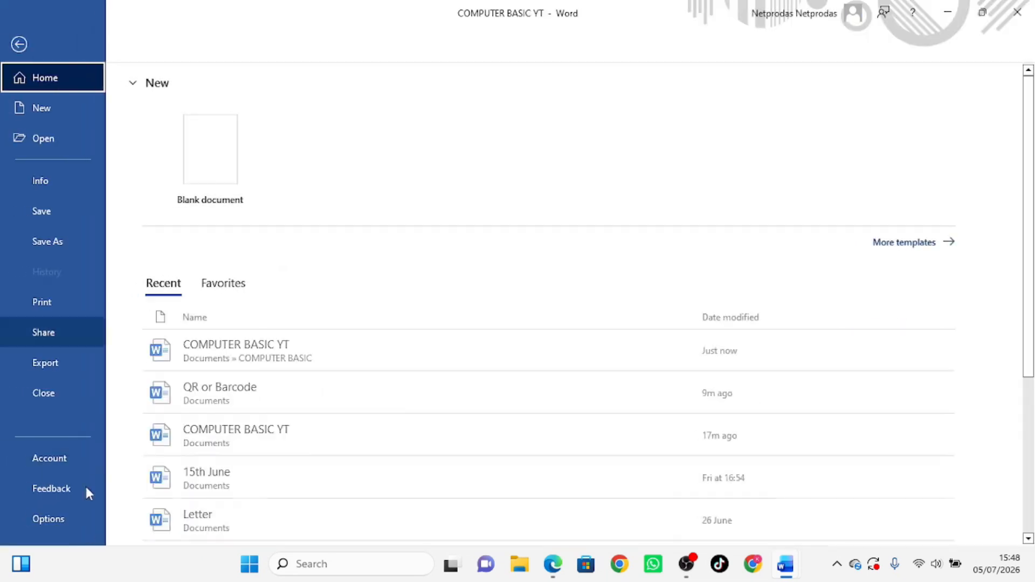
Browse the Display, Save (default format list) and Accessibility options, then cancel without changes
{"action": "left_click", "coordinate": [47, 520]}
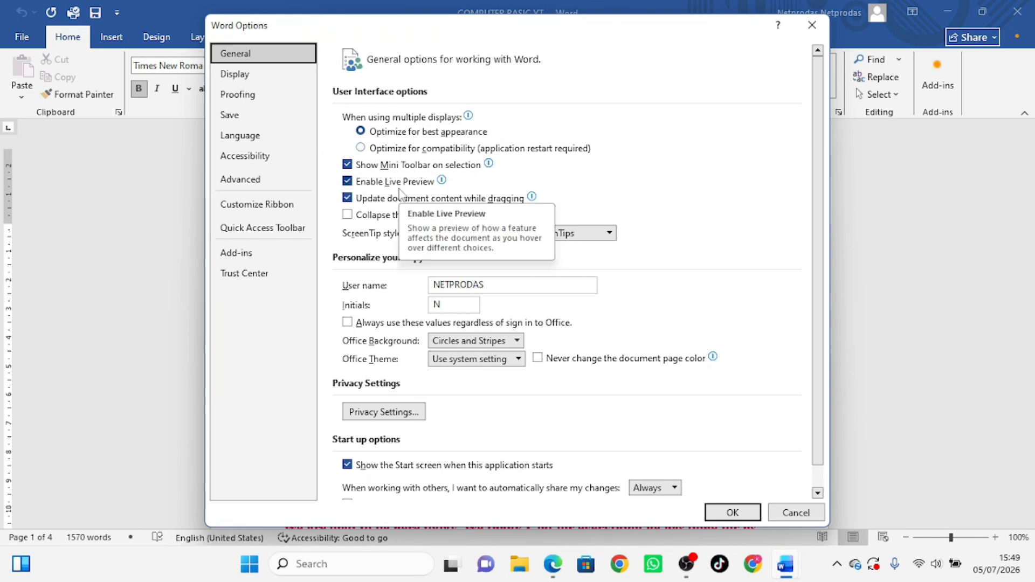
{"action": "left_click", "coordinate": [251, 76]}
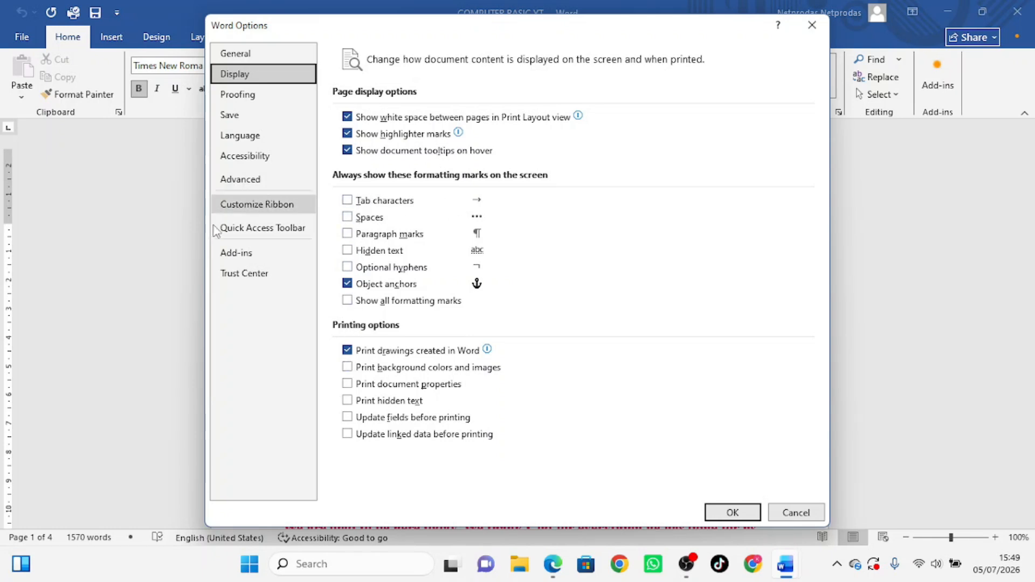
{"action": "left_click", "coordinate": [231, 115]}
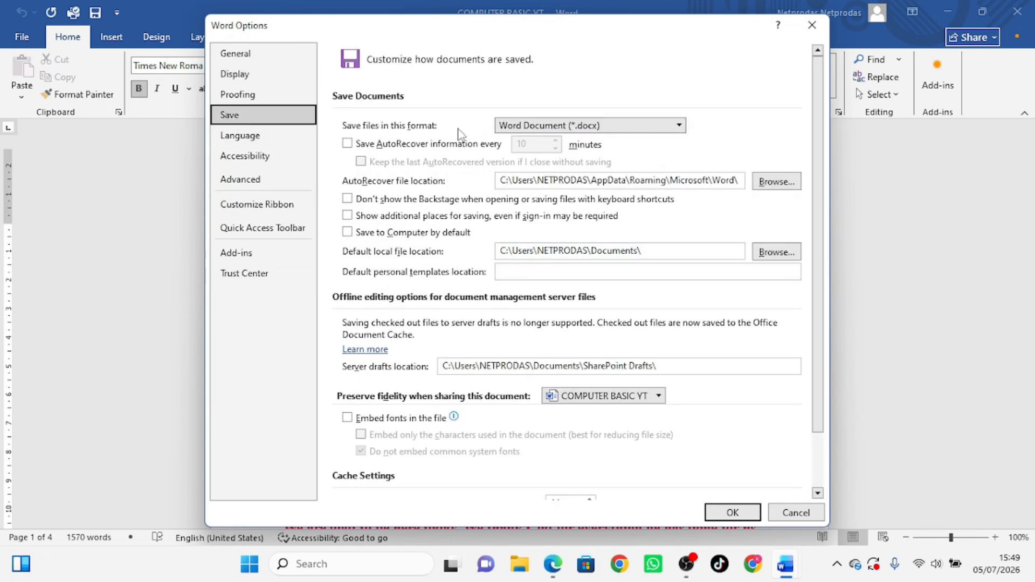
{"action": "left_click", "coordinate": [679, 126]}
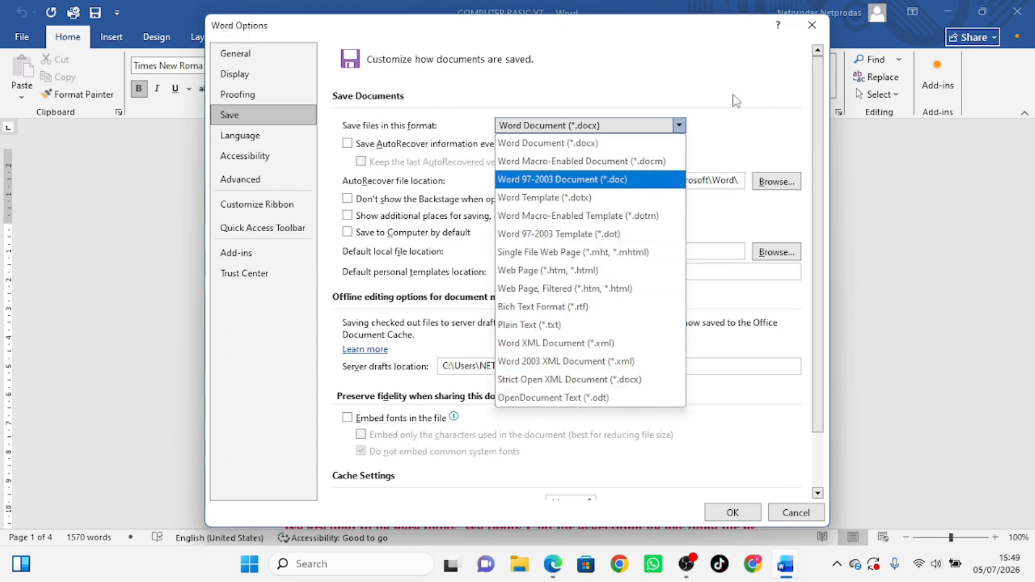
{"action": "left_click", "coordinate": [732, 129]}
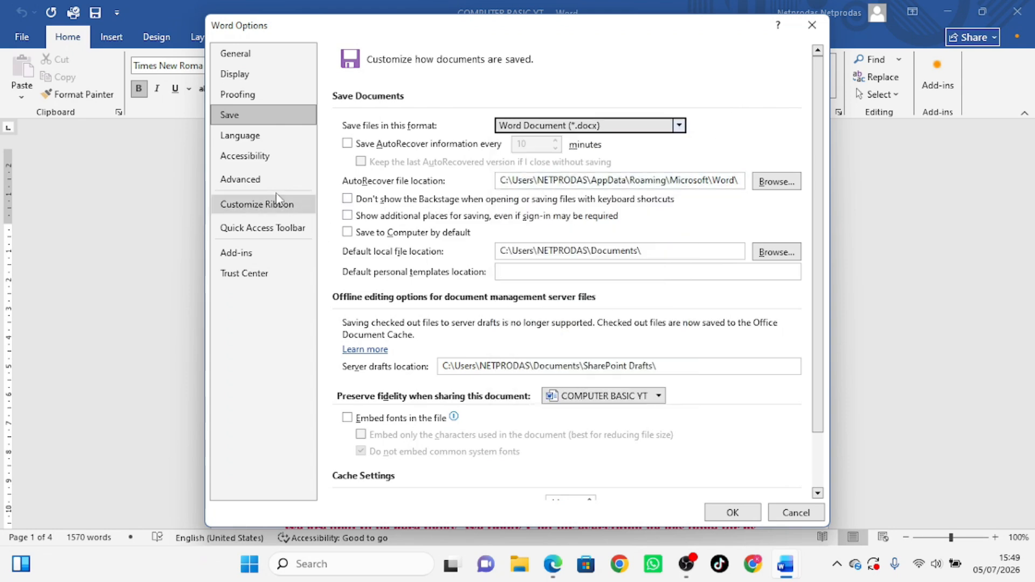
{"action": "left_click", "coordinate": [270, 157]}
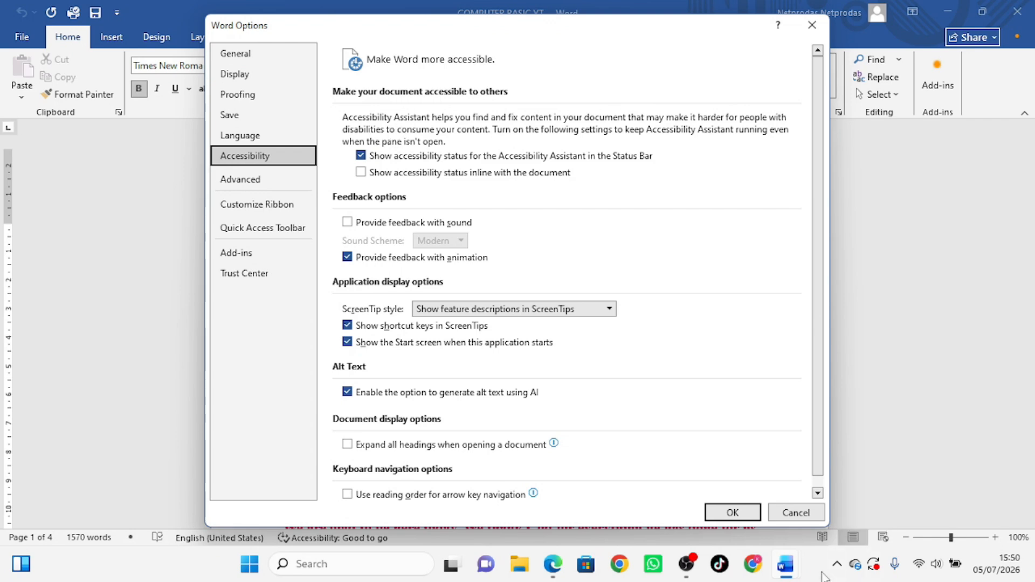
{"action": "left_click", "coordinate": [788, 512]}
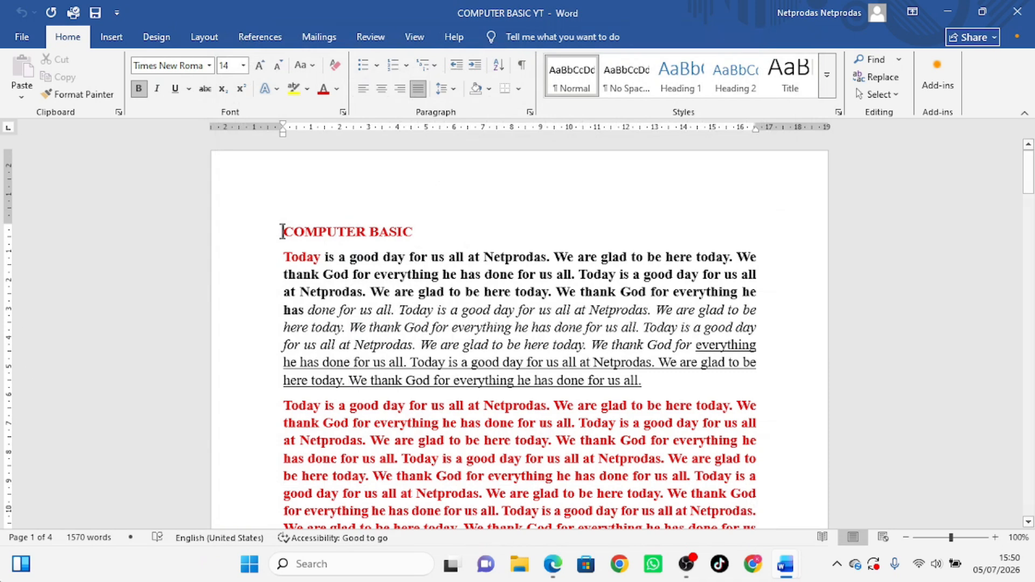
Leave the backstage and minimize both the COMPUTER BASIC YT and QR or Barcode windows
{"action": "left_click", "coordinate": [22, 37]}
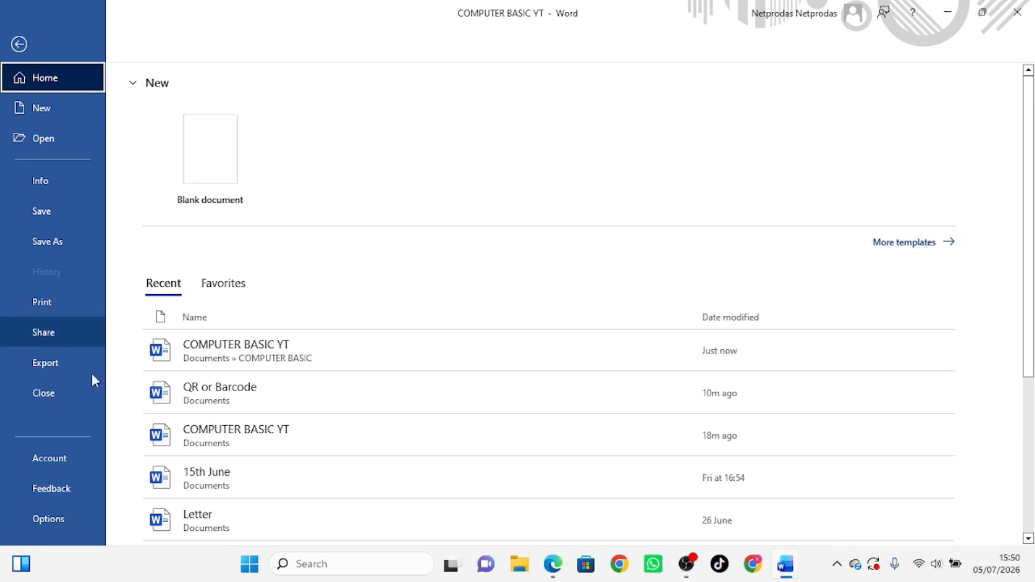
{"action": "left_click", "coordinate": [19, 45]}
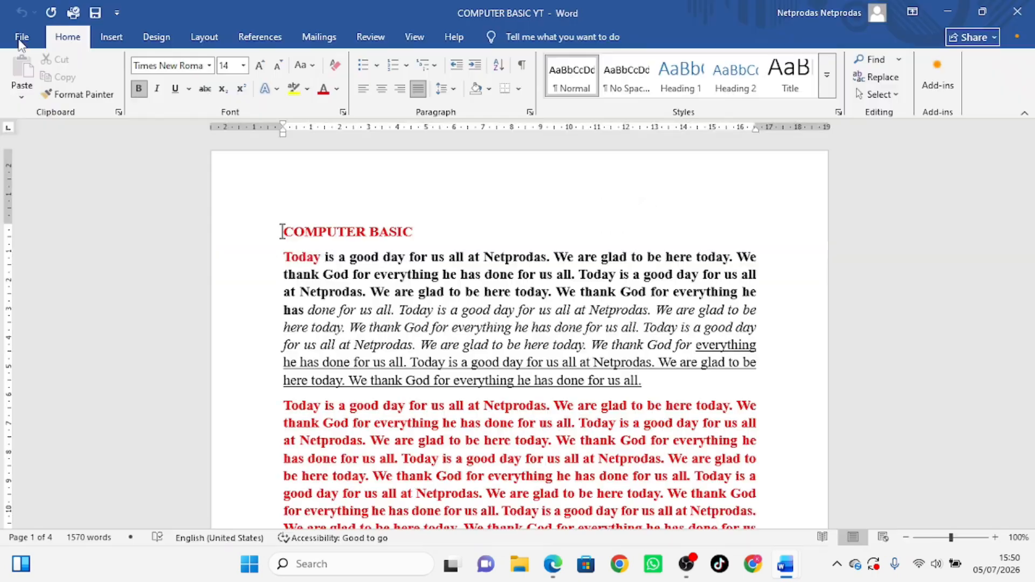
{"action": "left_click", "coordinate": [947, 11]}
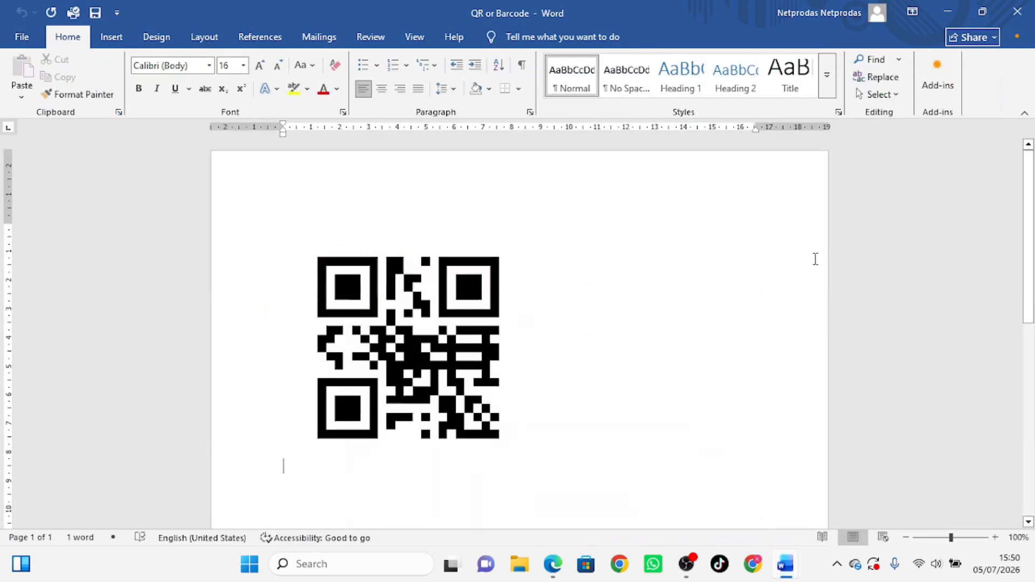
{"action": "left_click", "coordinate": [950, 13]}
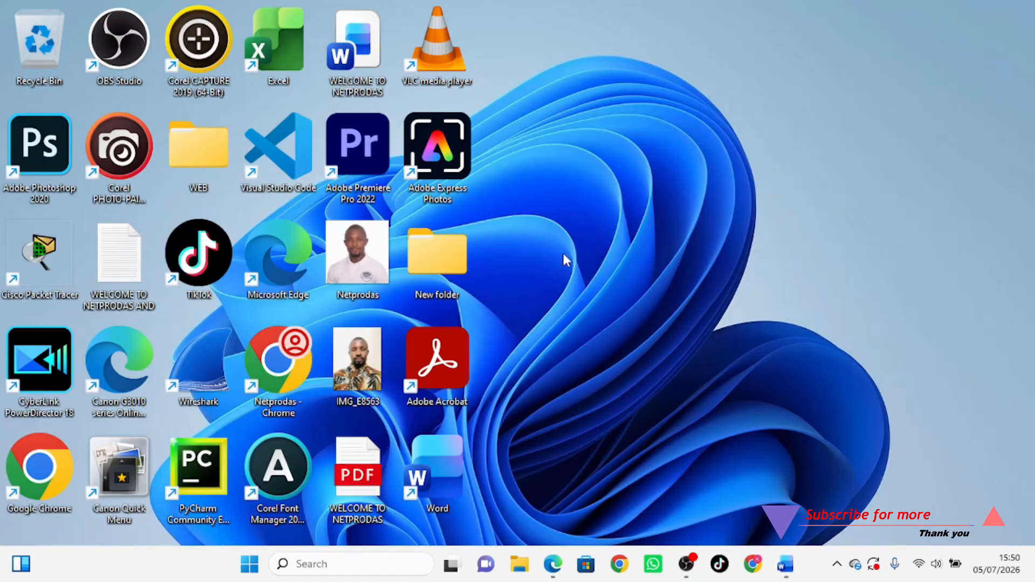